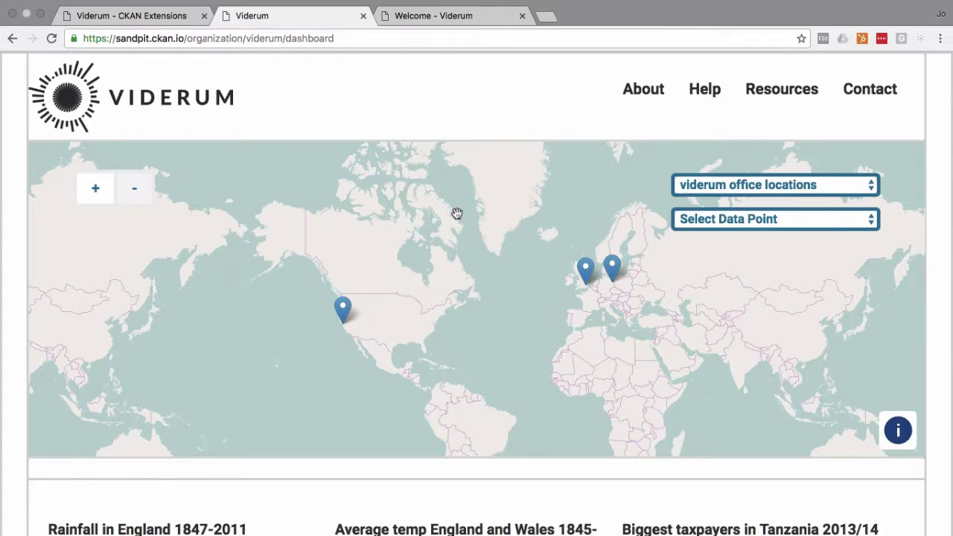
# - Switch the dashboard map from the office locations to the Leeds bars and pubs 2013 data
pyautogui.scroll(-10, 440, 275)
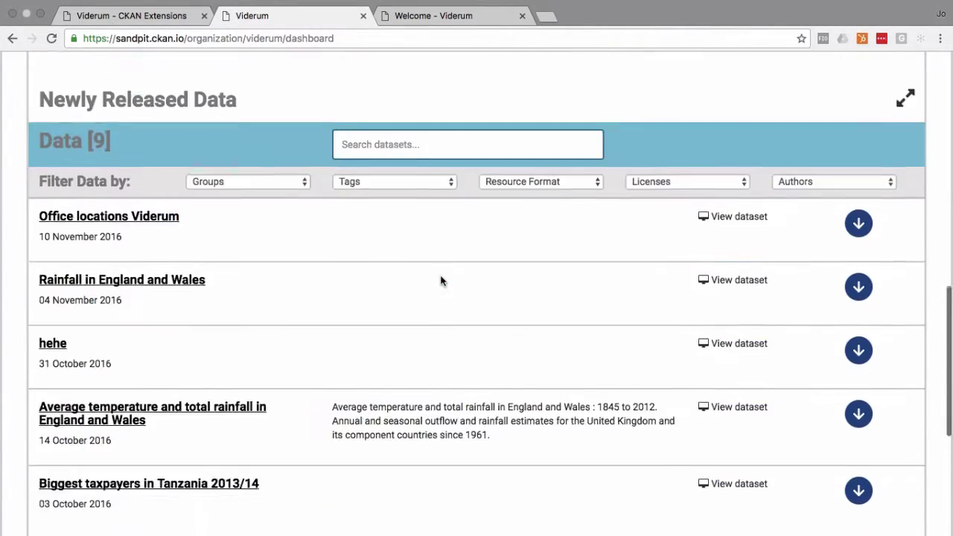
pyautogui.scroll(-2, 440, 280)
pyautogui.scroll(6, 440, 280)
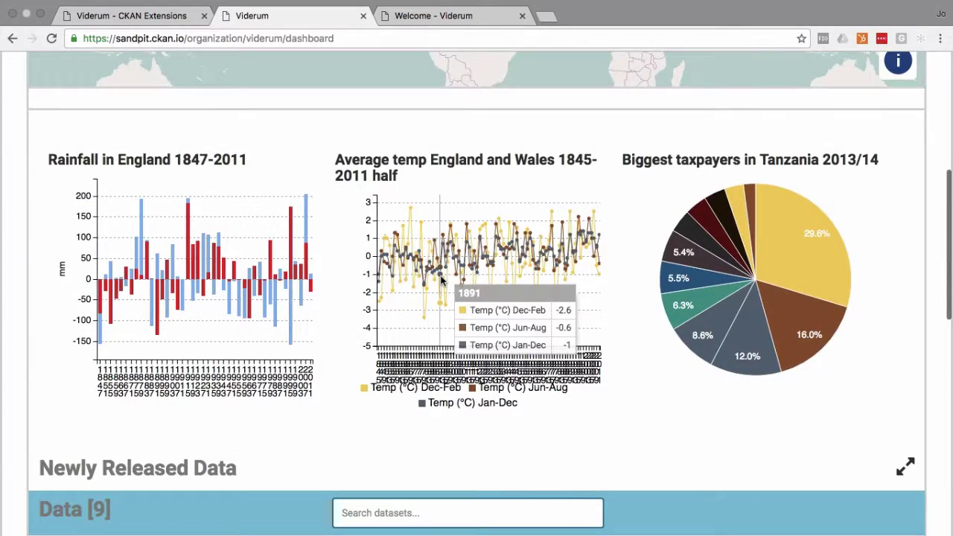
pyautogui.scroll(5, 440, 280)
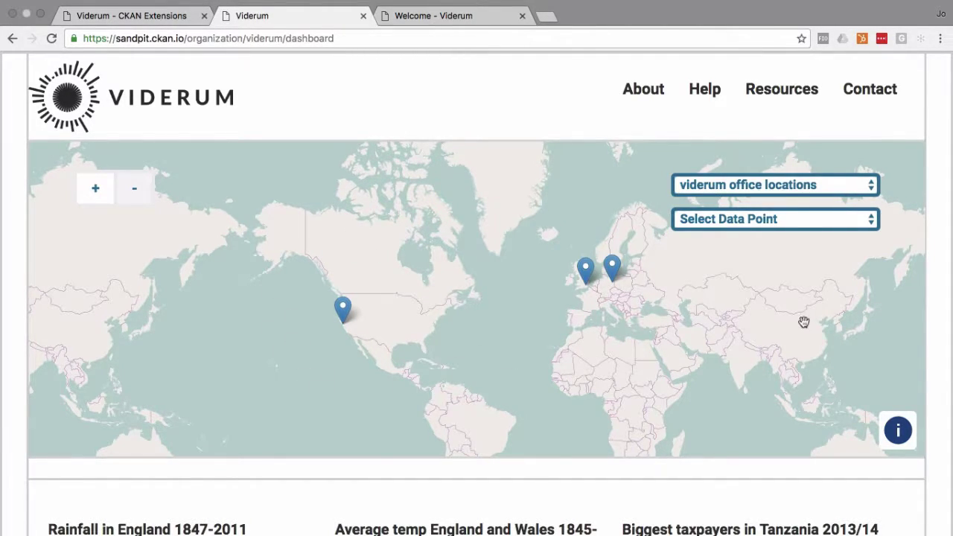
pyautogui.click(864, 191)
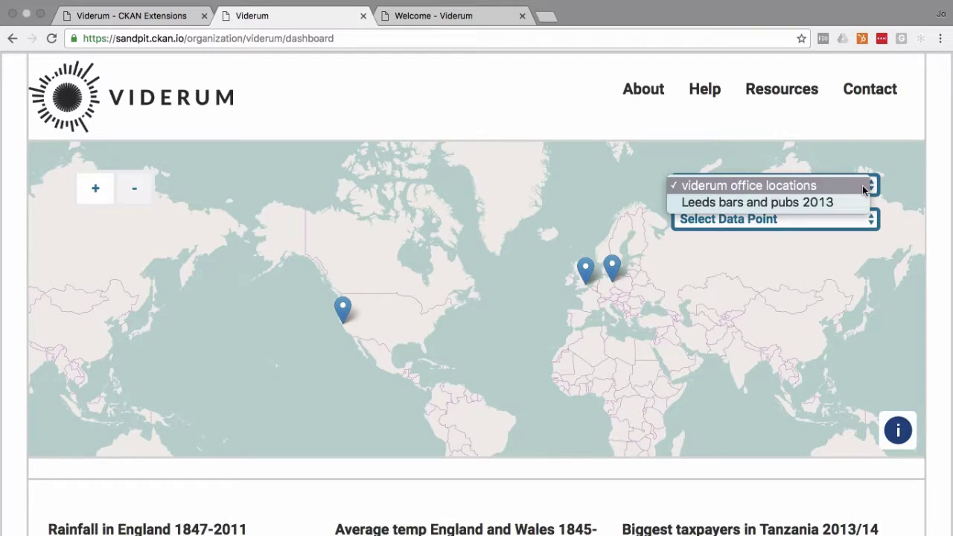
pyautogui.click(737, 202)
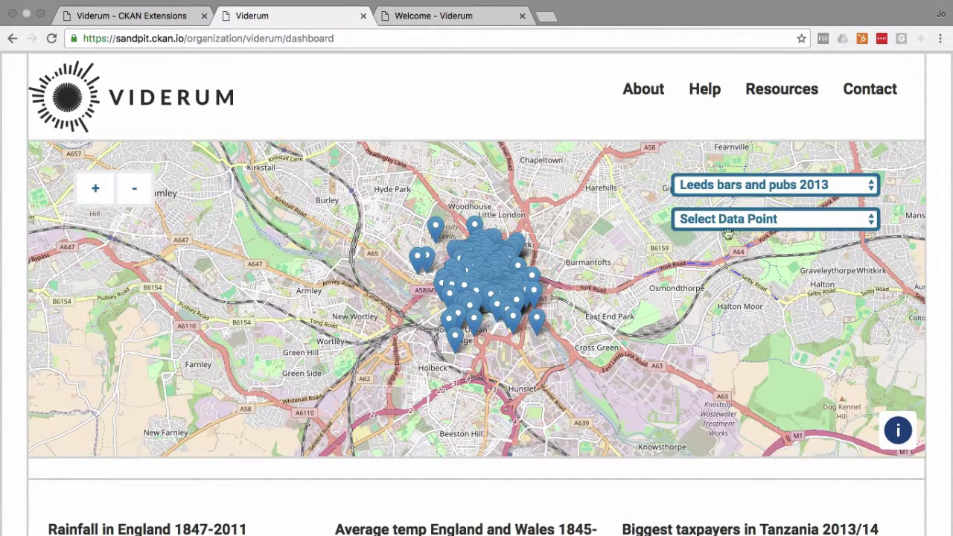
# - Examine the dashboard's rainfall, temperature and taxpayer charts and the Newly Released Data list with its filters
pyautogui.scroll(-3, 556, 318)
pyautogui.scroll(2, 556, 319)
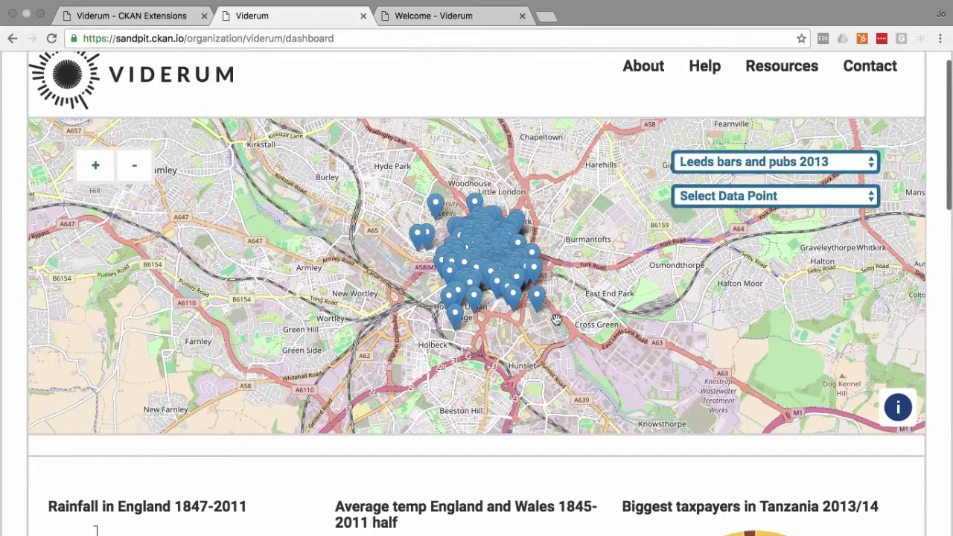
pyautogui.scroll(-5, 556, 318)
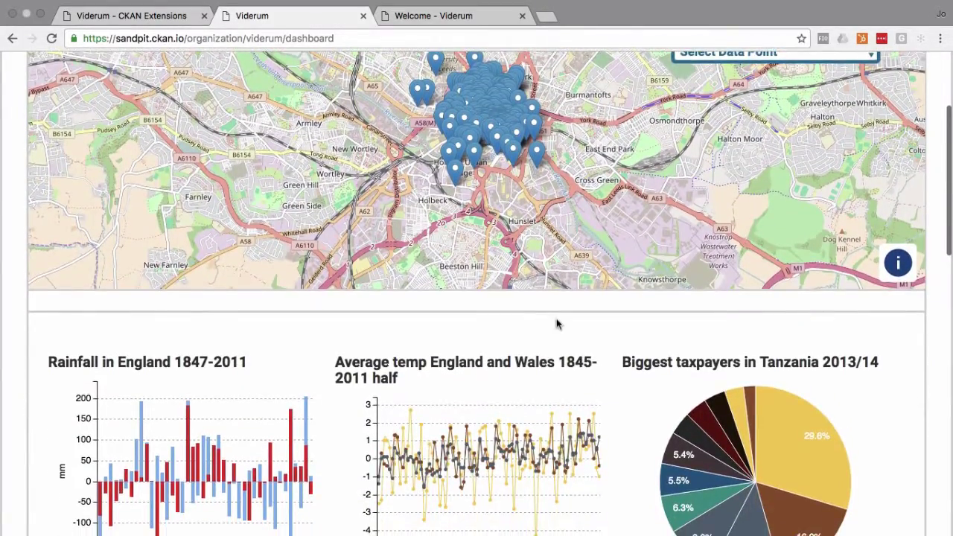
pyautogui.scroll(-4, 556, 322)
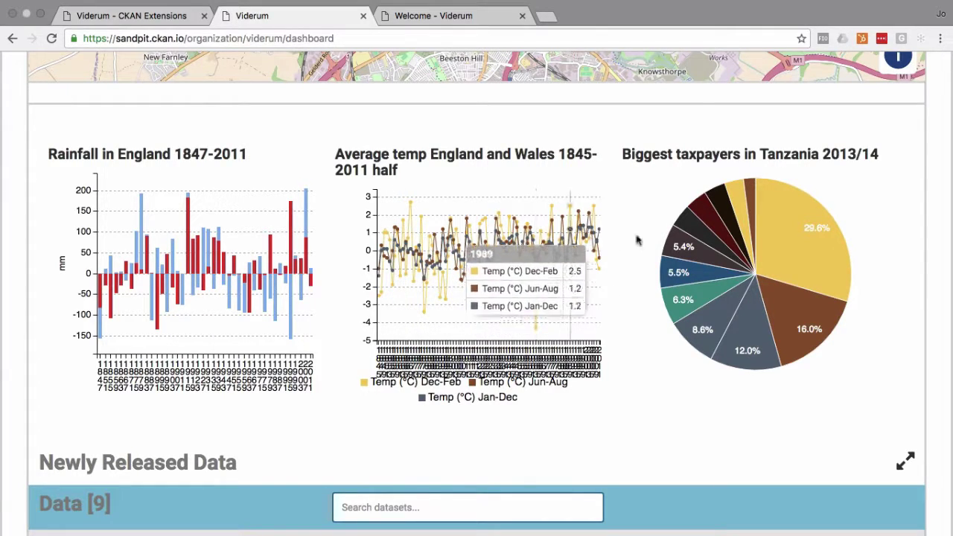
pyautogui.moveTo(684, 251)
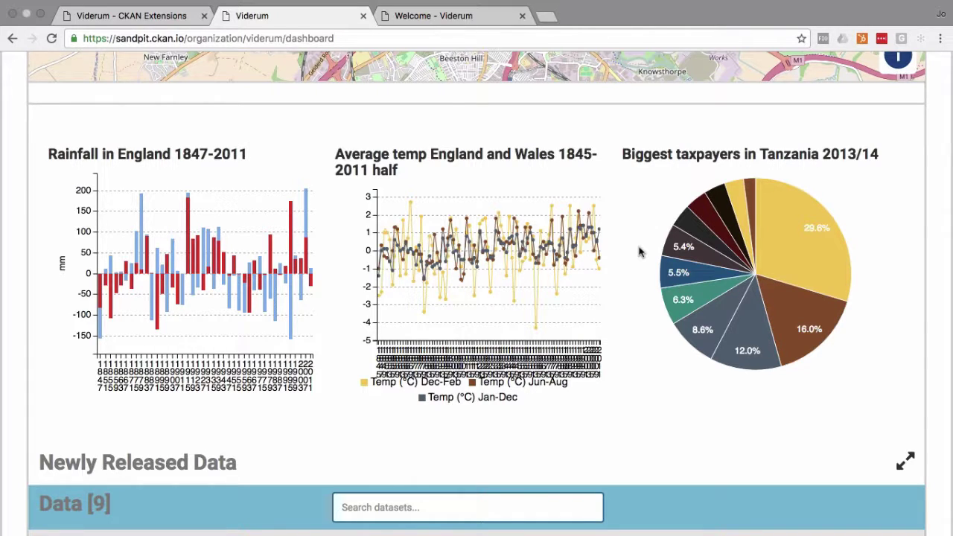
pyautogui.scroll(-5, 639, 252)
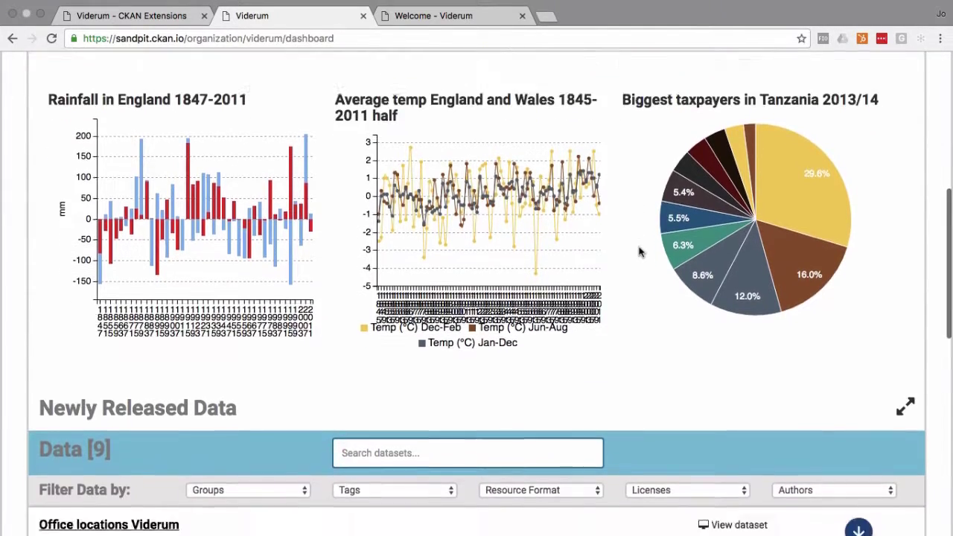
pyautogui.scroll(-3, 638, 252)
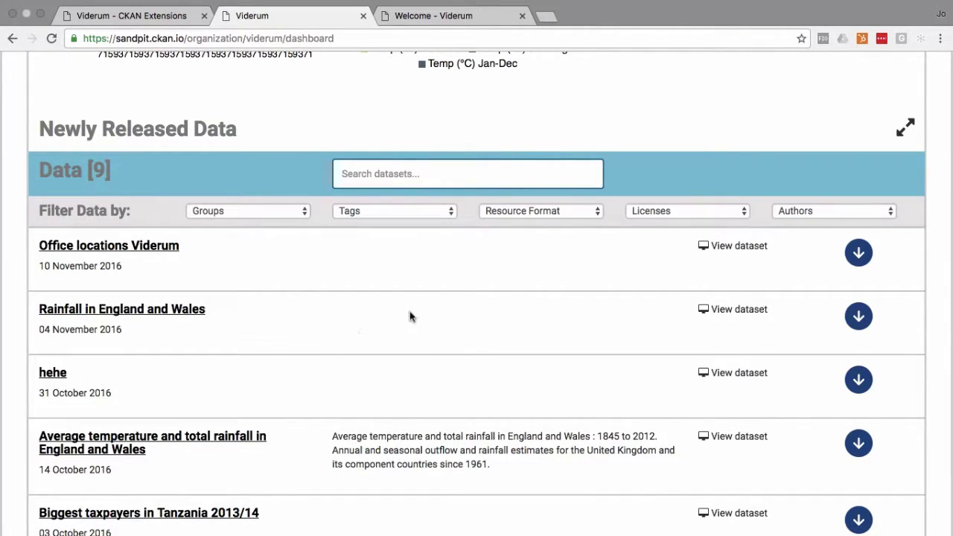
pyautogui.scroll(-3, 504, 309)
pyautogui.scroll(-3, 503, 309)
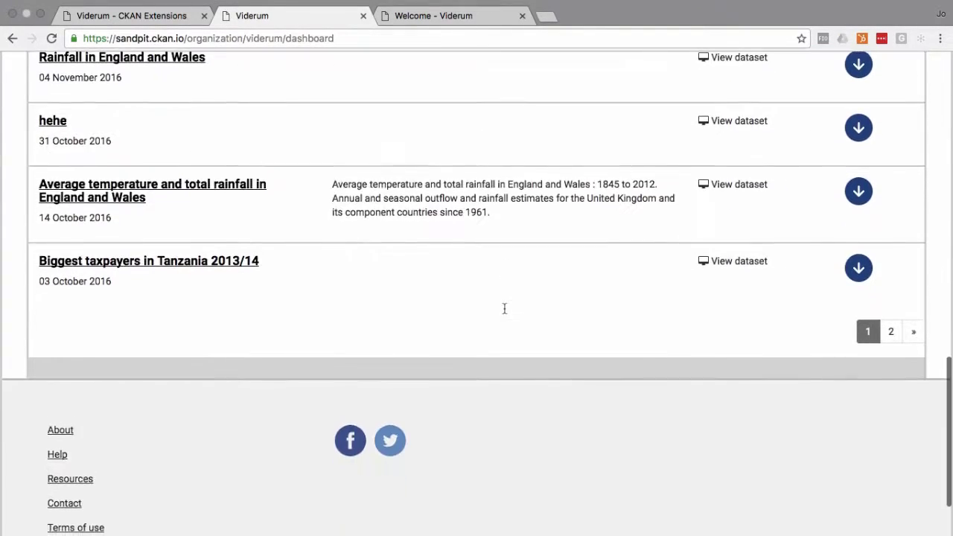
pyautogui.scroll(10, 503, 309)
pyautogui.scroll(3, 504, 309)
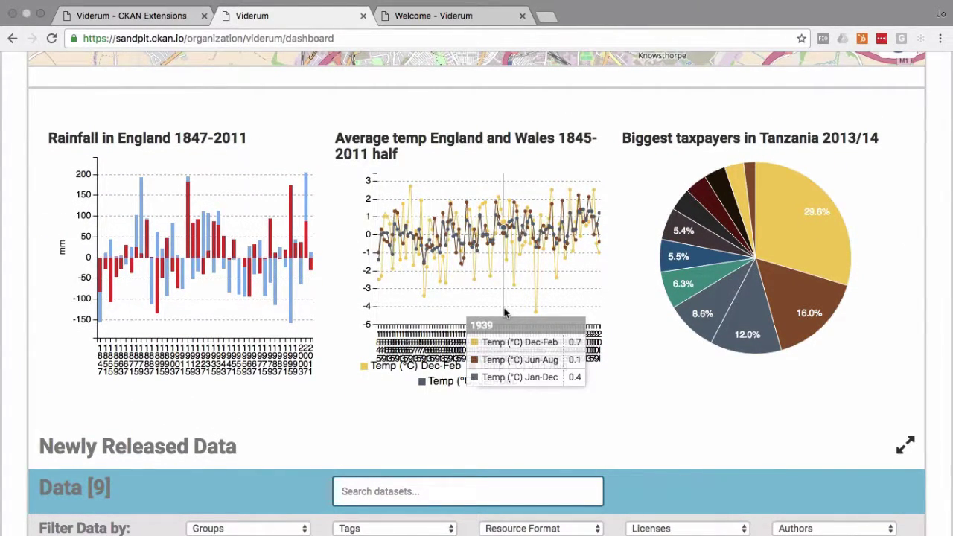
# - Switch to the CKAN Extensions page and read through the extension descriptions down to the Dashboard entry
pyautogui.click(165, 22)
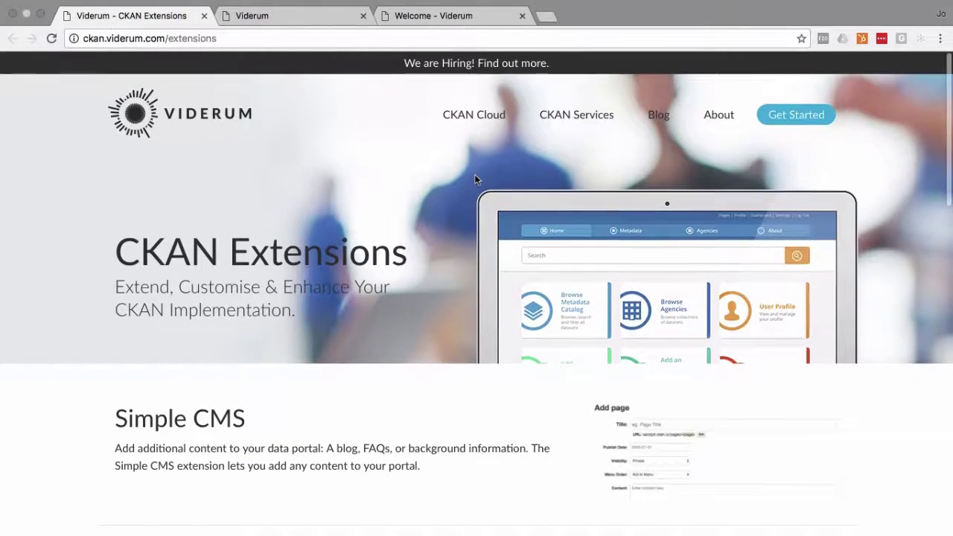
pyautogui.scroll(-5, 475, 176)
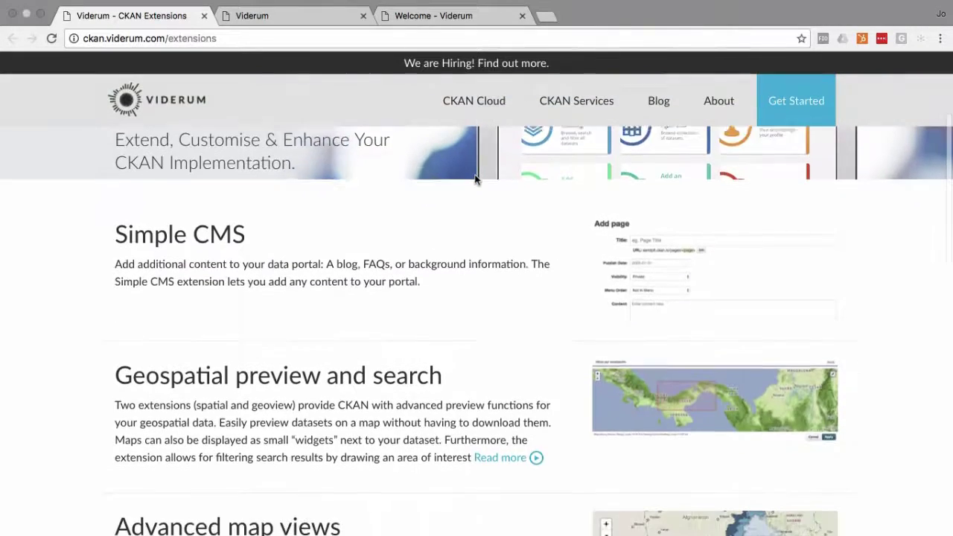
pyautogui.scroll(-4, 474, 180)
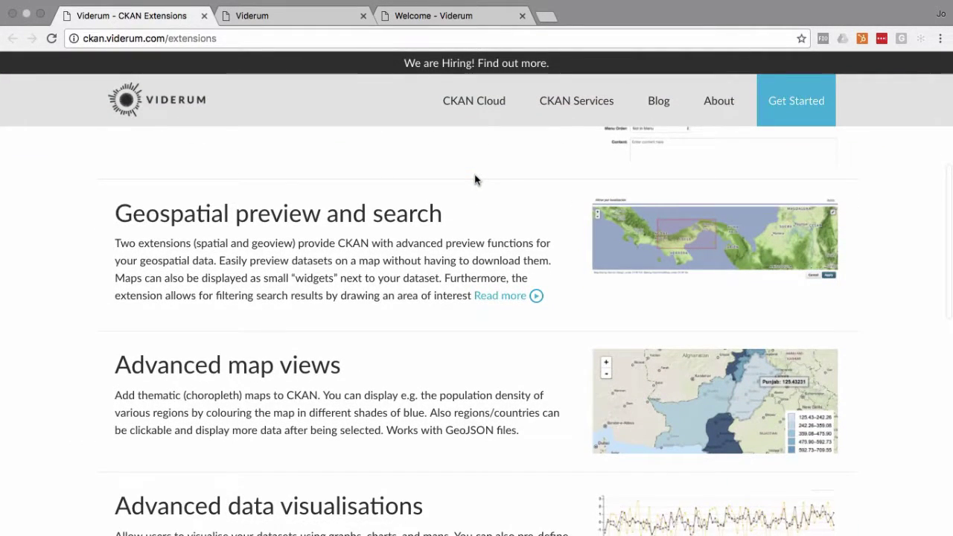
pyautogui.scroll(10, 476, 179)
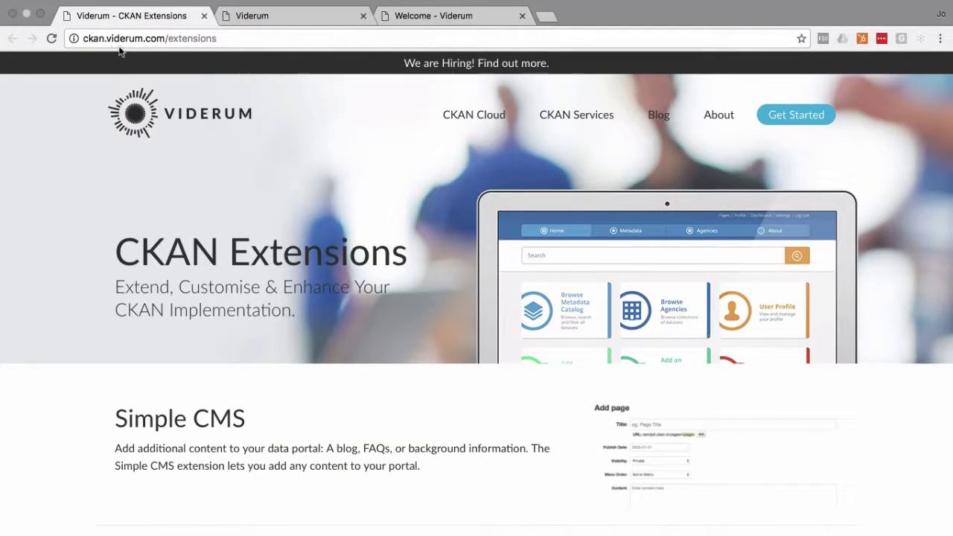
pyautogui.scroll(-7, 302, 161)
pyautogui.scroll(-5, 302, 161)
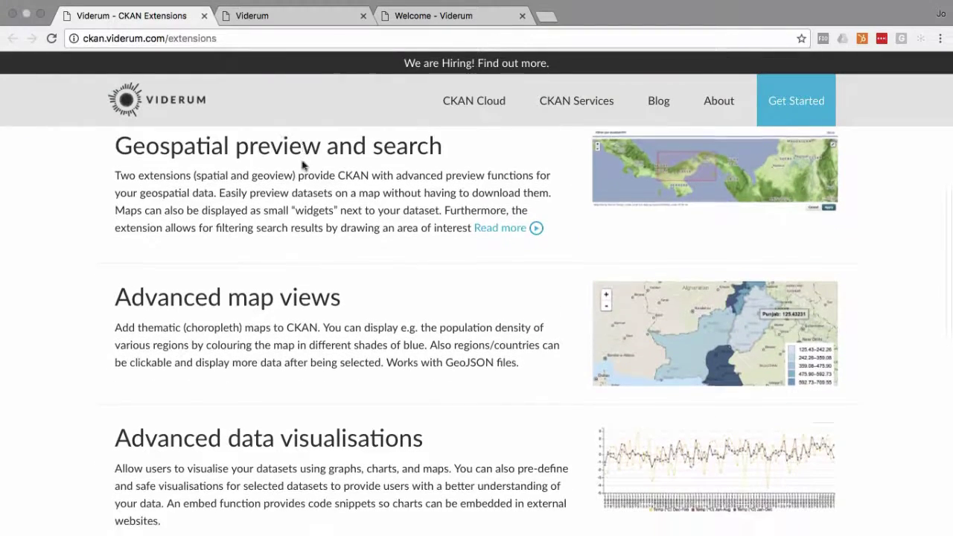
pyautogui.scroll(-6, 302, 165)
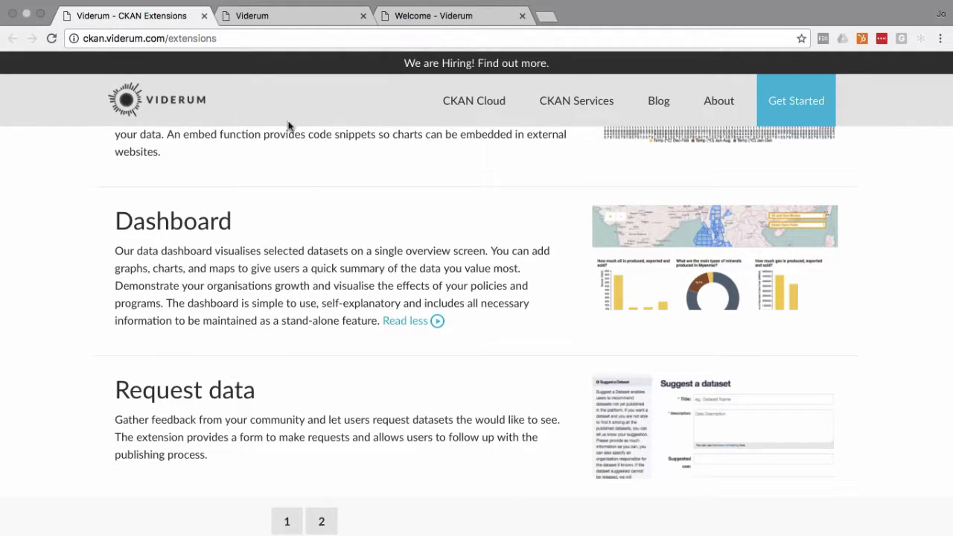
# - Revisit the Viderum dashboard's map and look over the home page of the sandpit.ckan.io portal
pyautogui.click(272, 21)
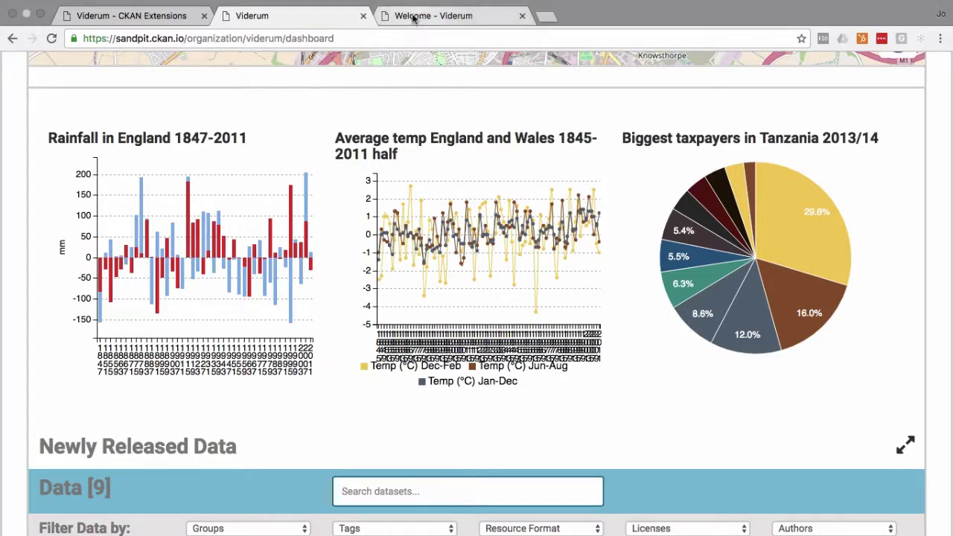
pyautogui.scroll(5, 416, 160)
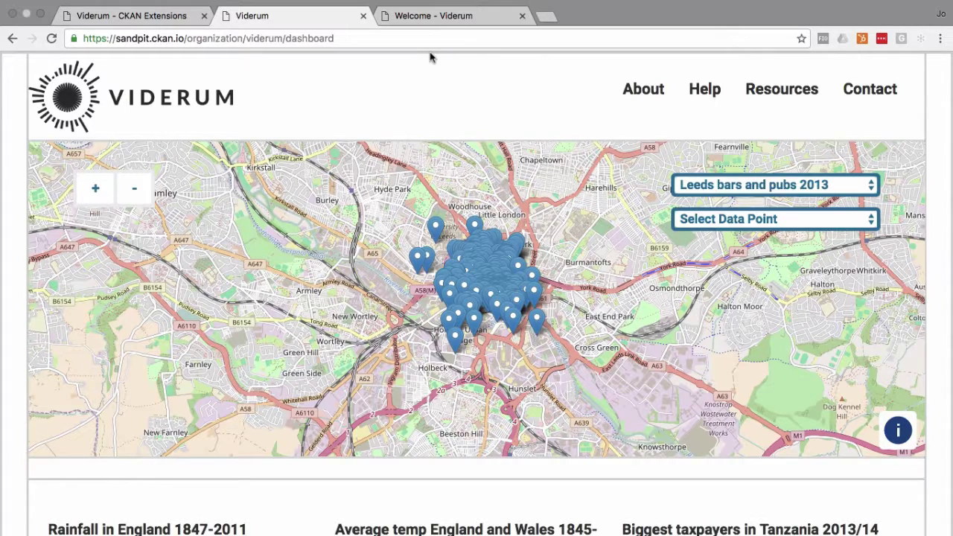
pyautogui.click(436, 21)
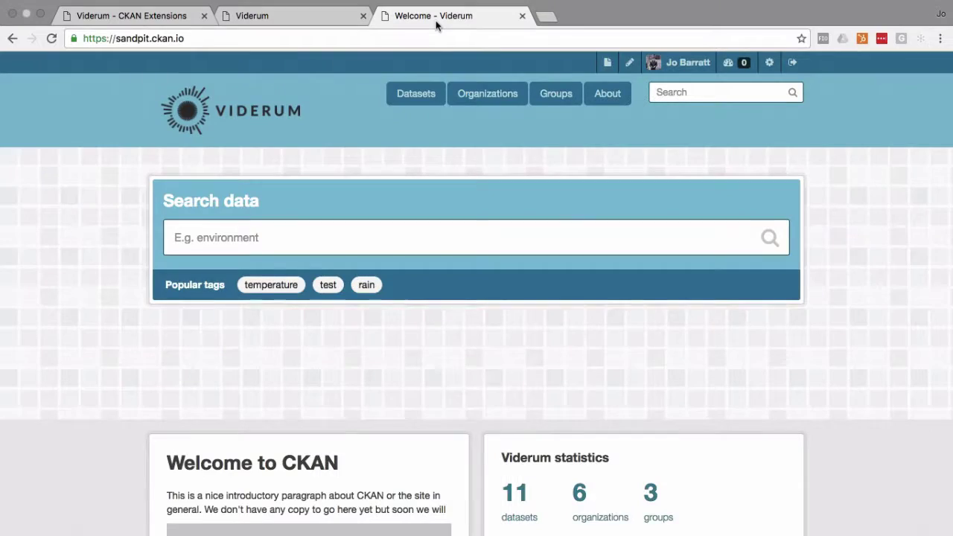
pyautogui.scroll(1, 469, 222)
pyautogui.scroll(-5, 470, 223)
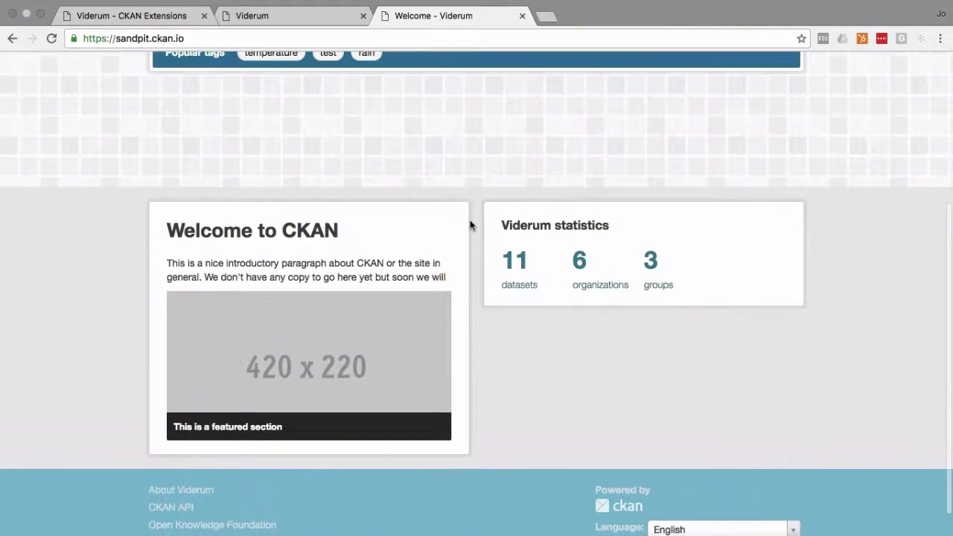
pyautogui.scroll(5, 469, 225)
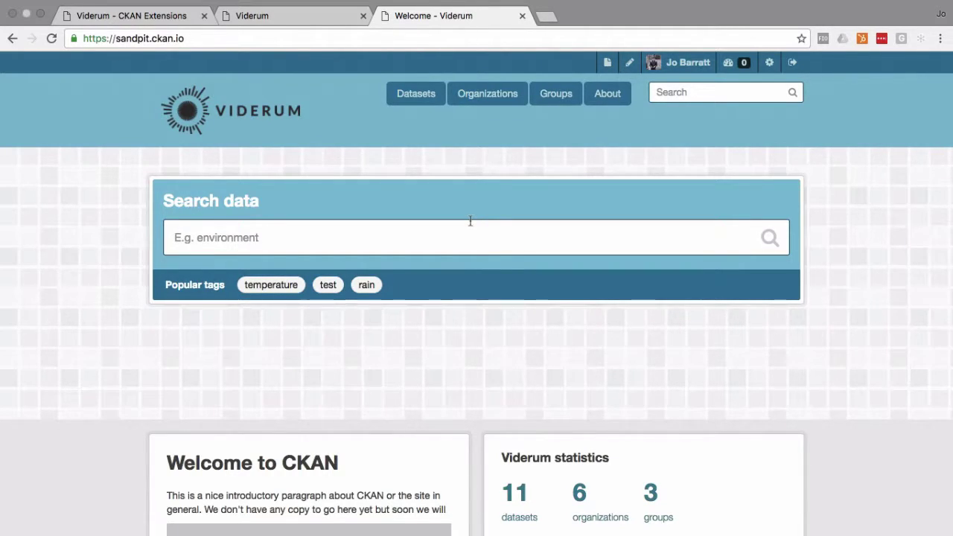
# - Open the Viderum organization from the organizations list and go to its management page
pyautogui.click(495, 99)
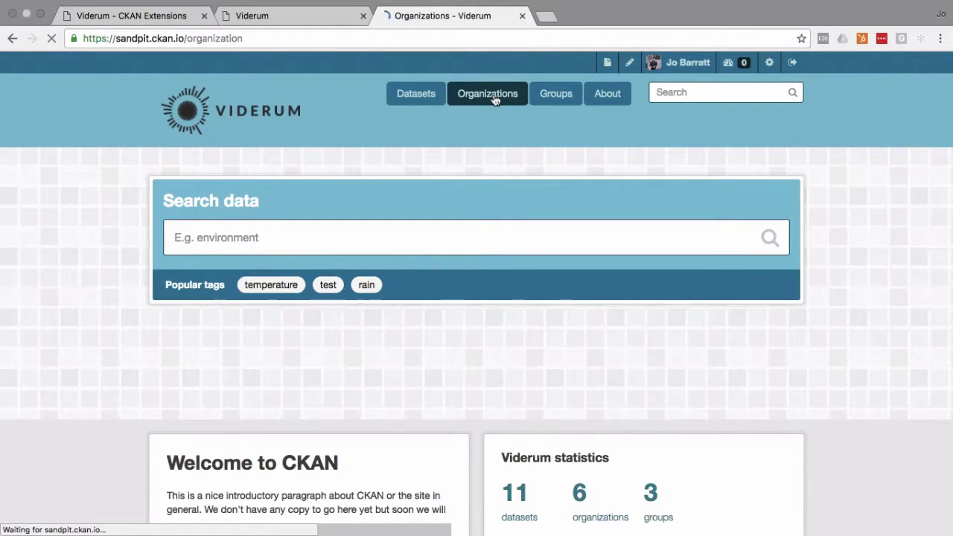
pyautogui.scroll(-3, 612, 254)
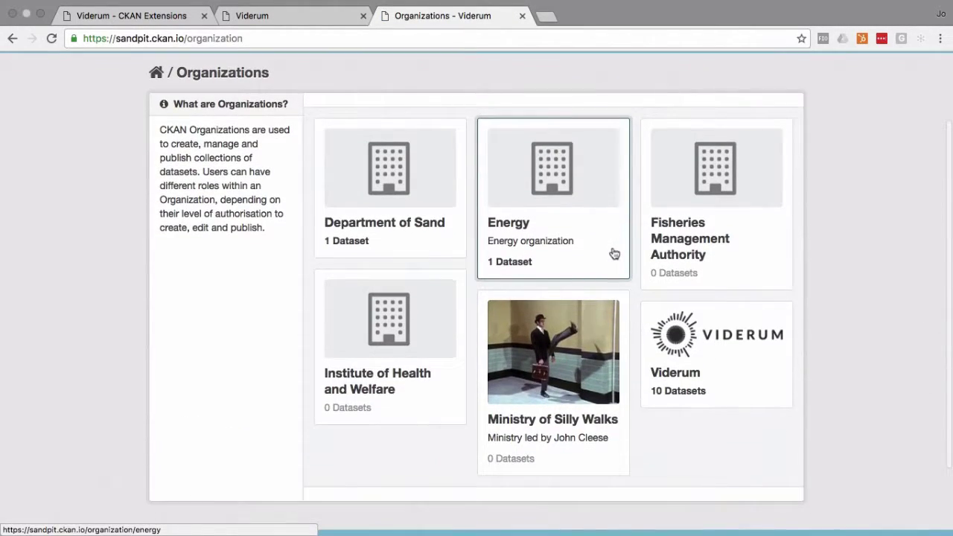
pyautogui.click(697, 363)
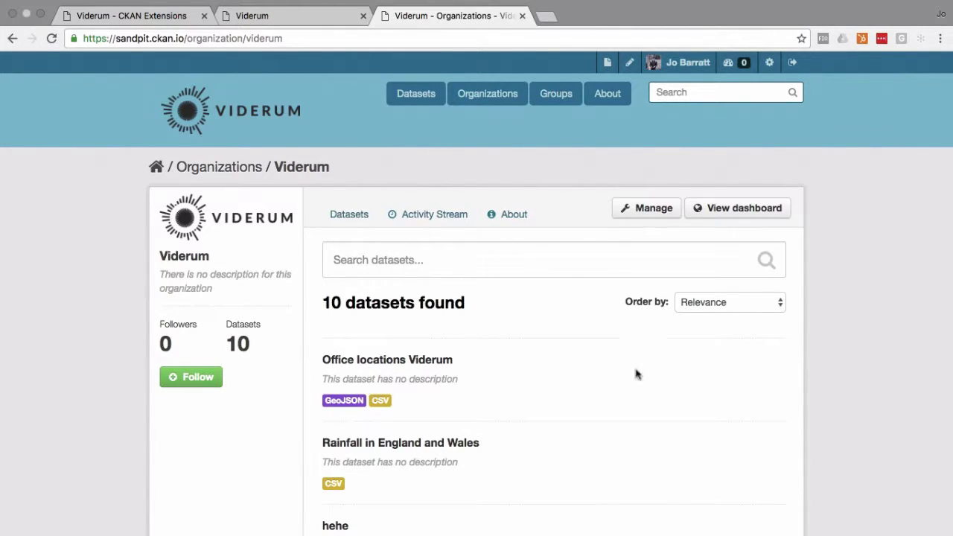
pyautogui.click(650, 212)
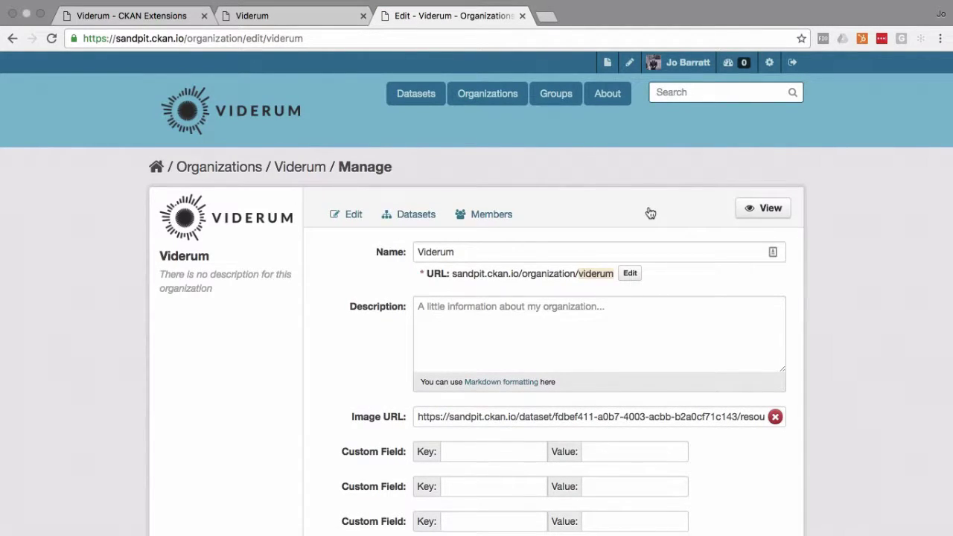
# - Set "Is dashboard active?" to Yes in the Viderum organization's dashboard settings
pyautogui.scroll(-5, 559, 296)
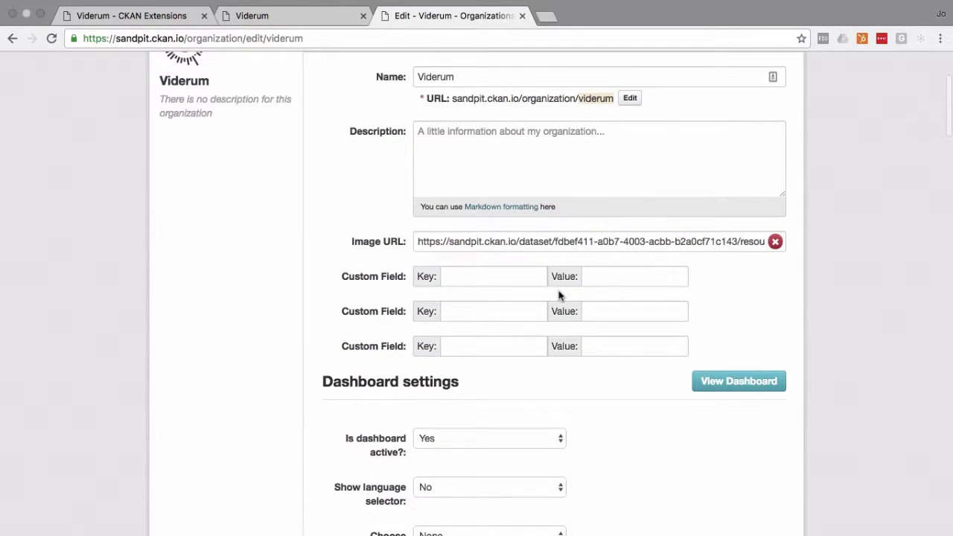
pyautogui.scroll(5, 560, 296)
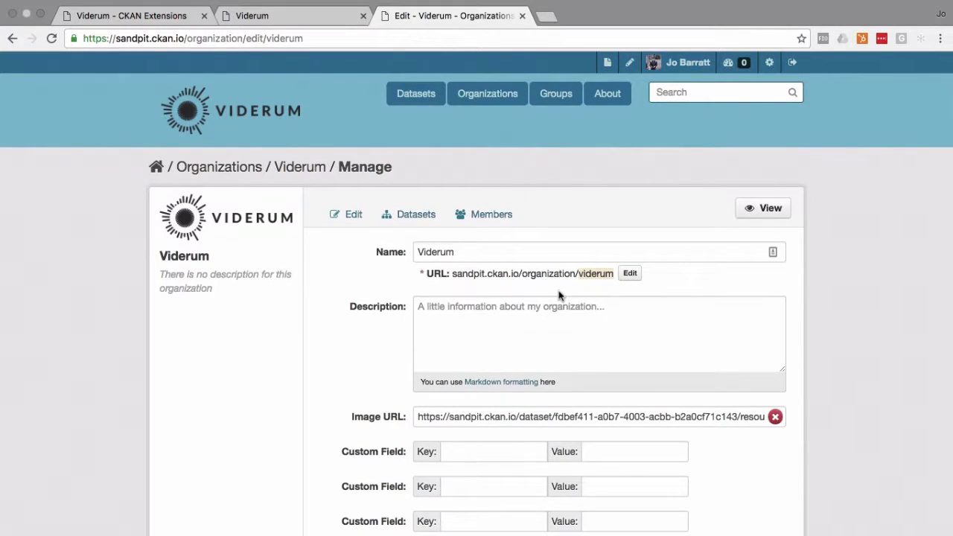
pyautogui.scroll(-4, 559, 296)
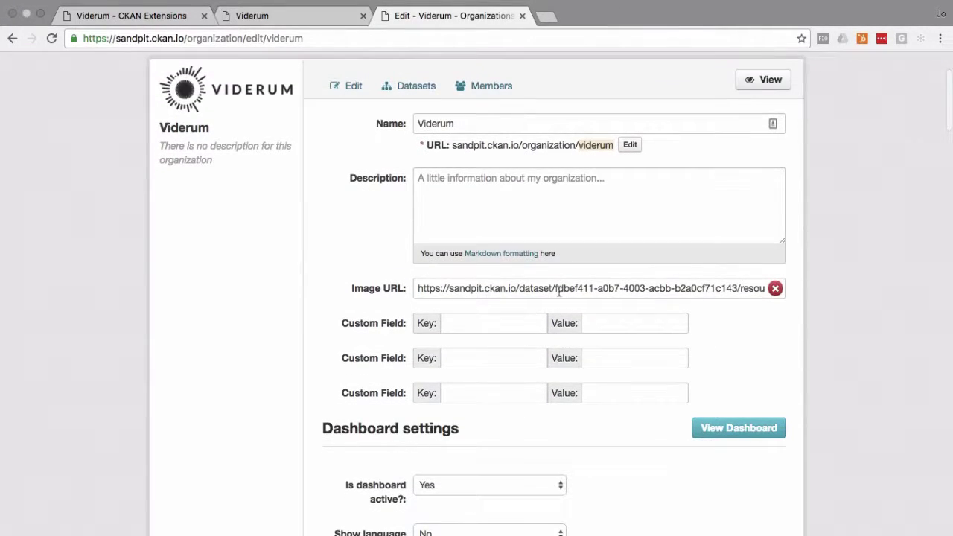
pyautogui.scroll(-3, 560, 295)
pyautogui.scroll(-1, 560, 296)
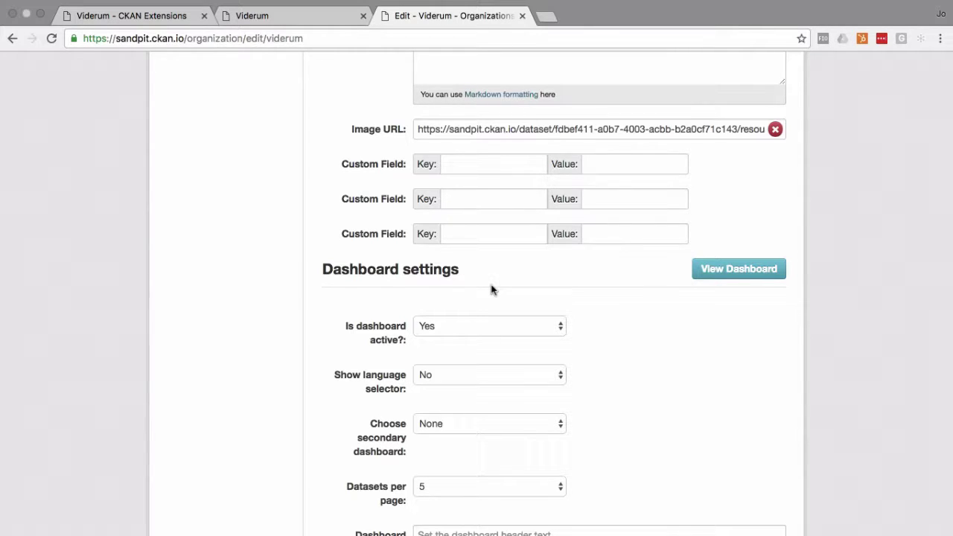
pyautogui.scroll(-3, 684, 392)
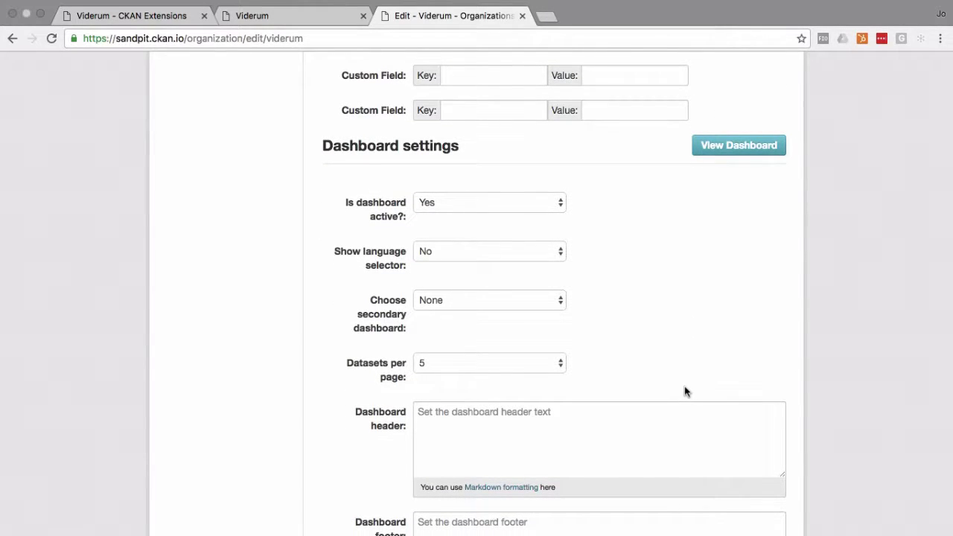
pyautogui.click(507, 207)
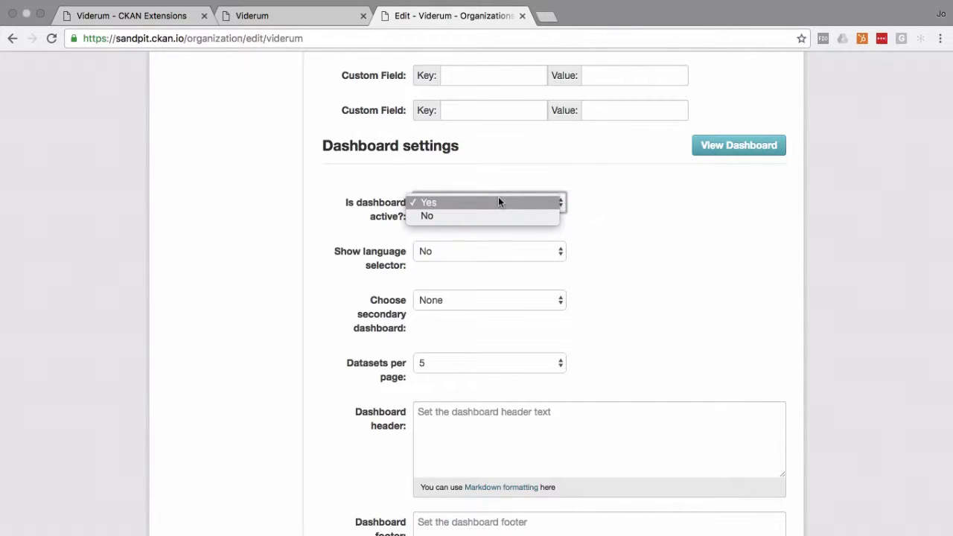
pyautogui.click(500, 203)
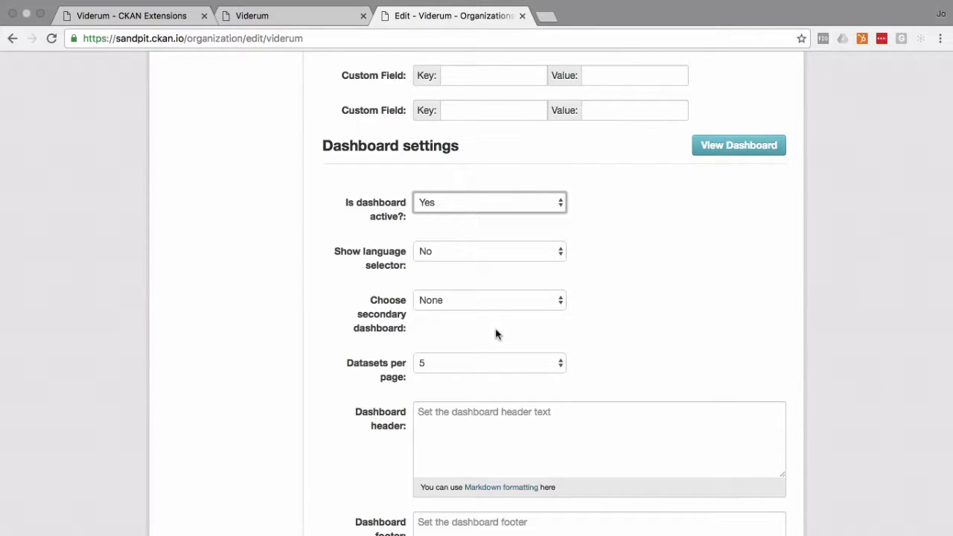
# - Examine the available options for the language selector and the secondary dashboard, leaving both settings as they are
pyautogui.scroll(-2, 363, 340)
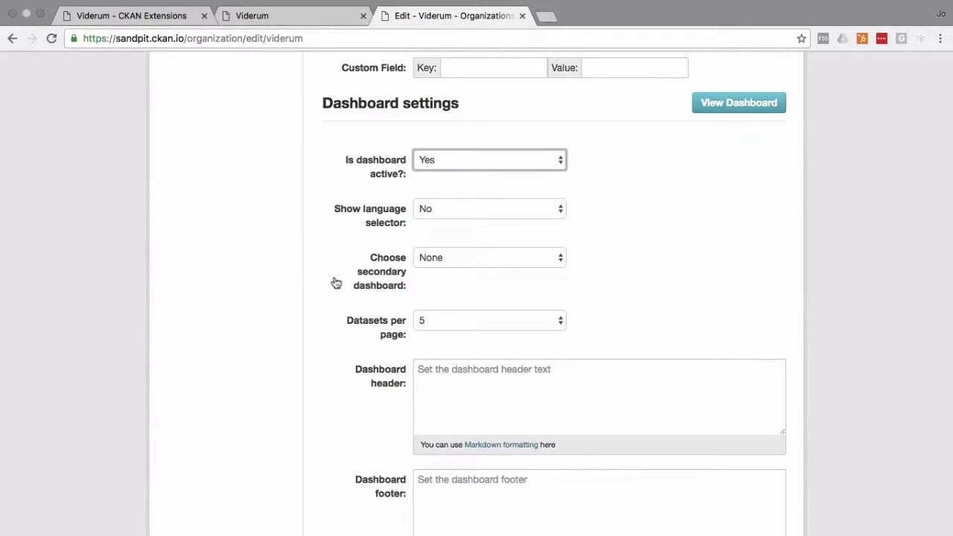
pyautogui.click(555, 208)
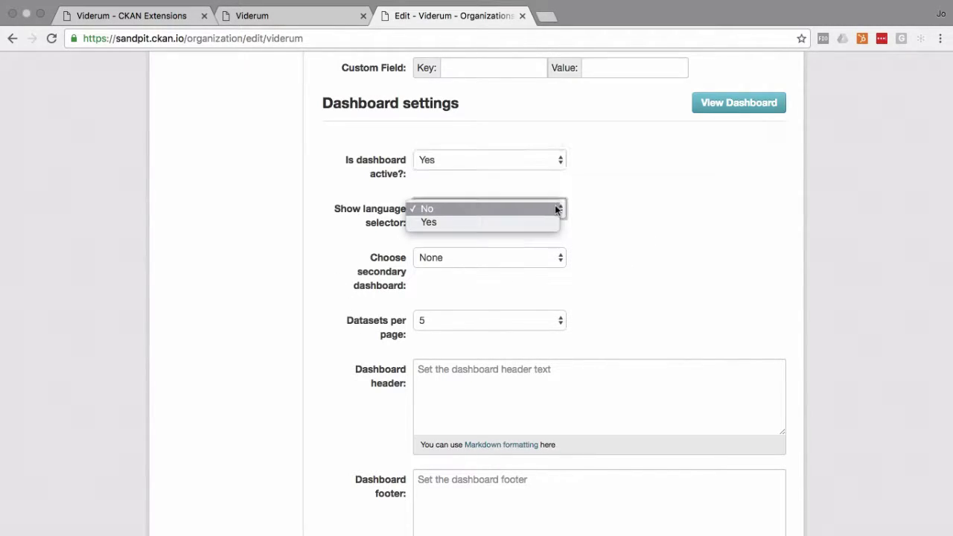
pyautogui.click(555, 208)
pyautogui.click(548, 215)
pyautogui.click(543, 209)
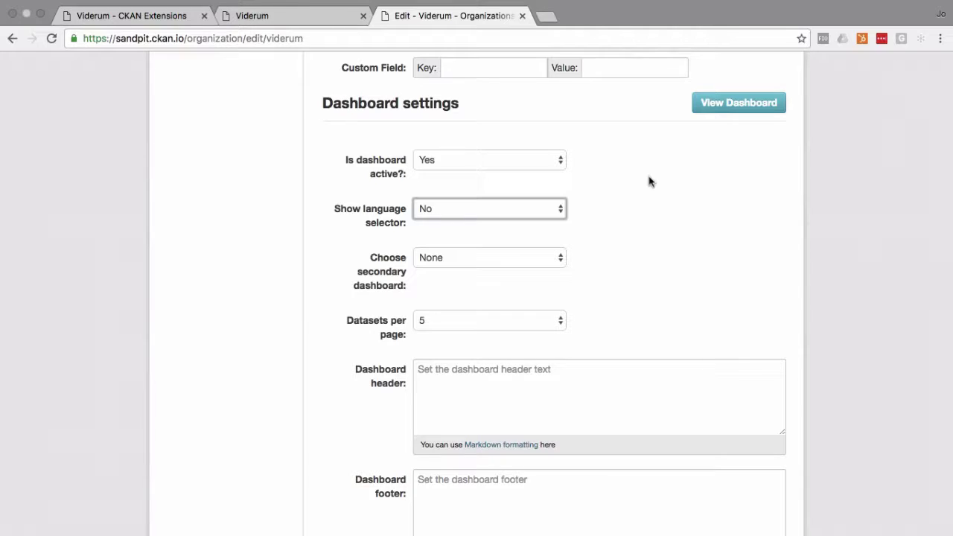
pyautogui.click(555, 258)
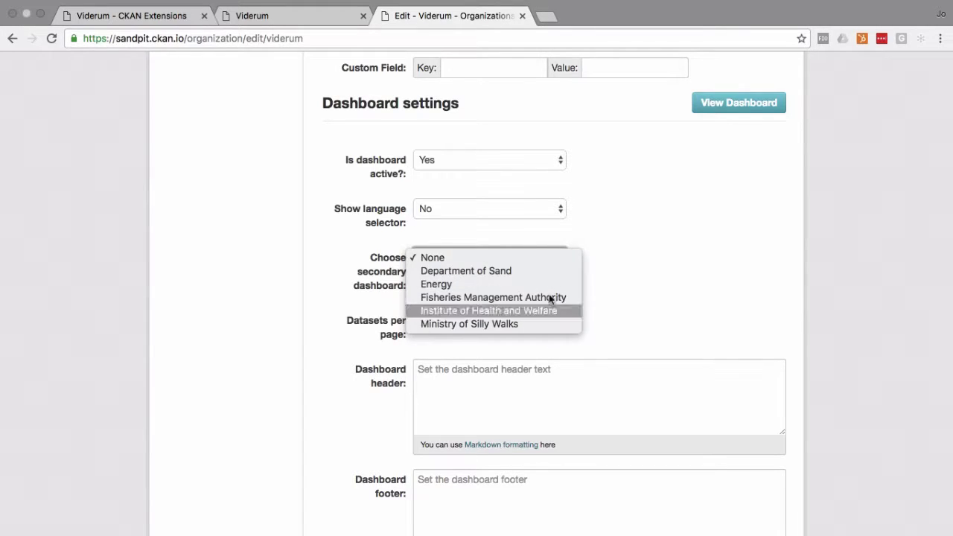
pyautogui.click(616, 259)
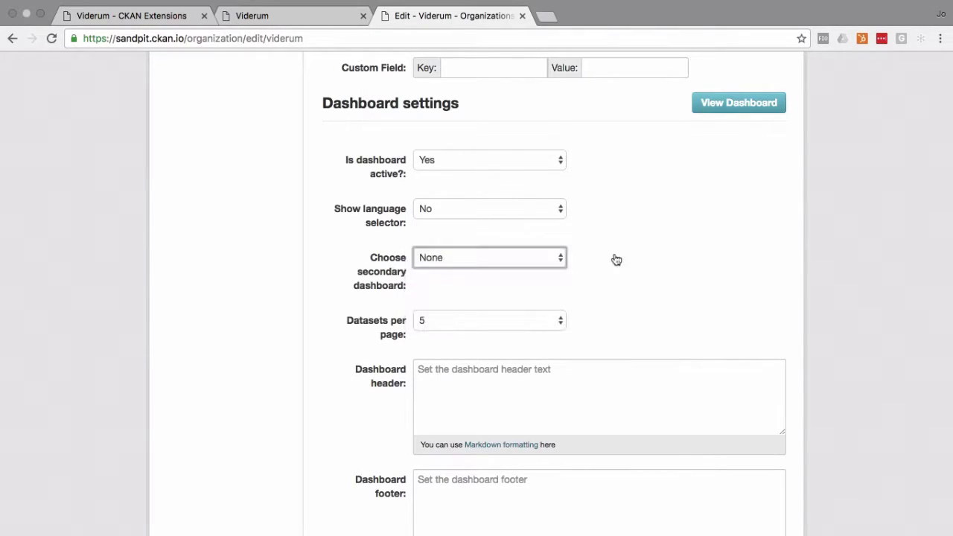
# - Set the dashboard's base color to 51B597 using the color picker
pyautogui.scroll(-2, 616, 259)
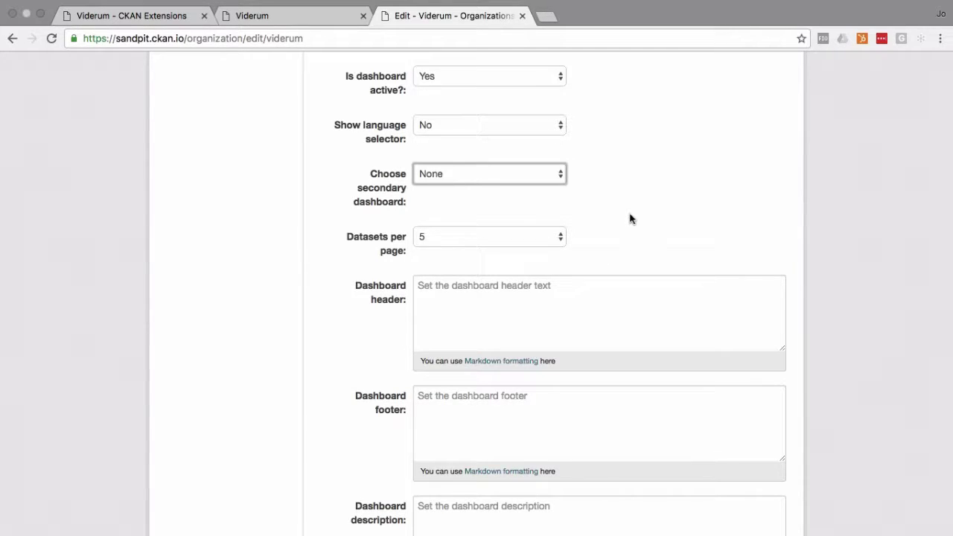
pyautogui.scroll(-3, 630, 218)
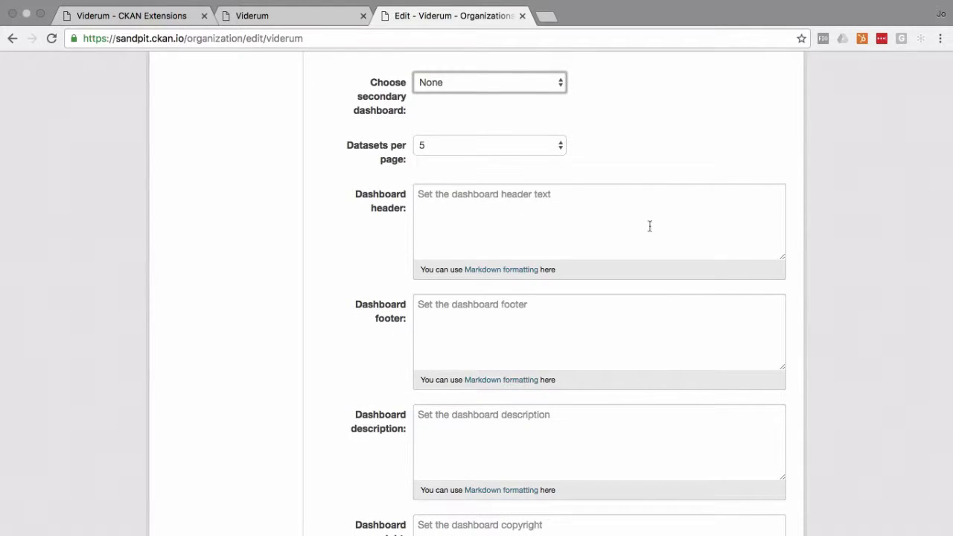
pyautogui.scroll(-1, 578, 326)
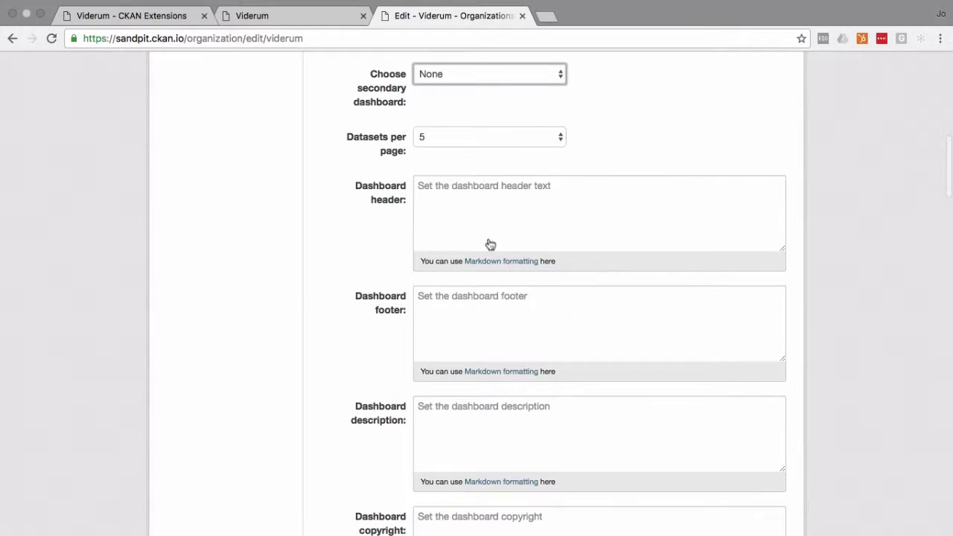
pyautogui.scroll(-4, 434, 310)
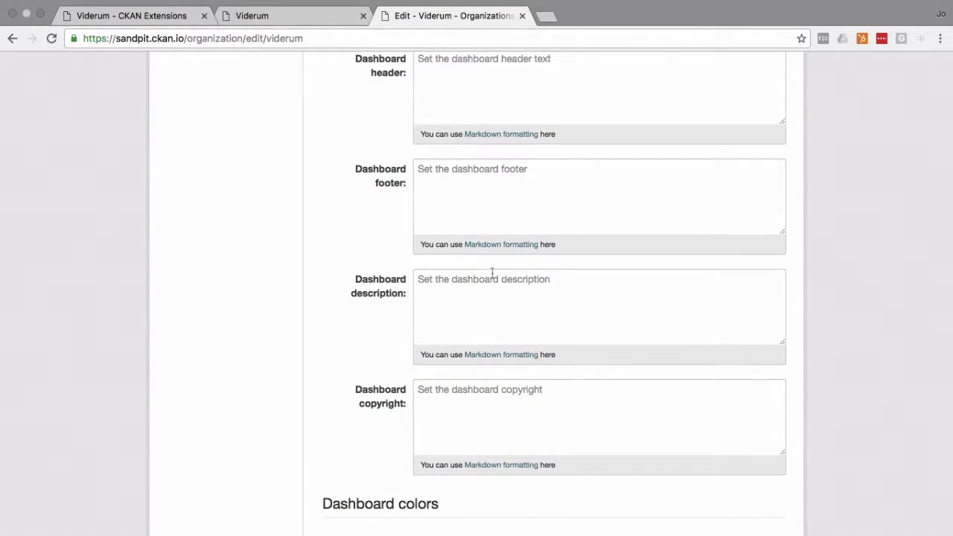
pyautogui.scroll(-5, 492, 273)
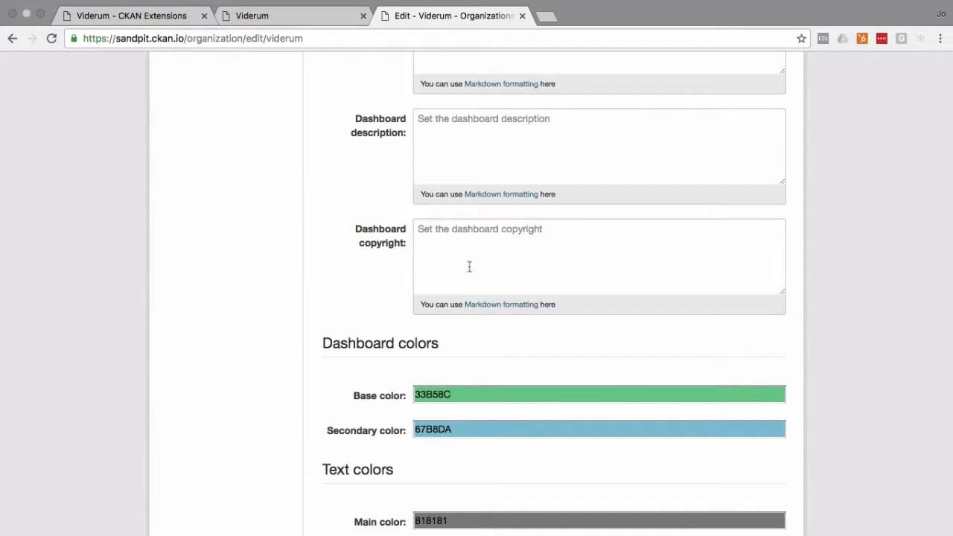
pyautogui.scroll(-3, 469, 267)
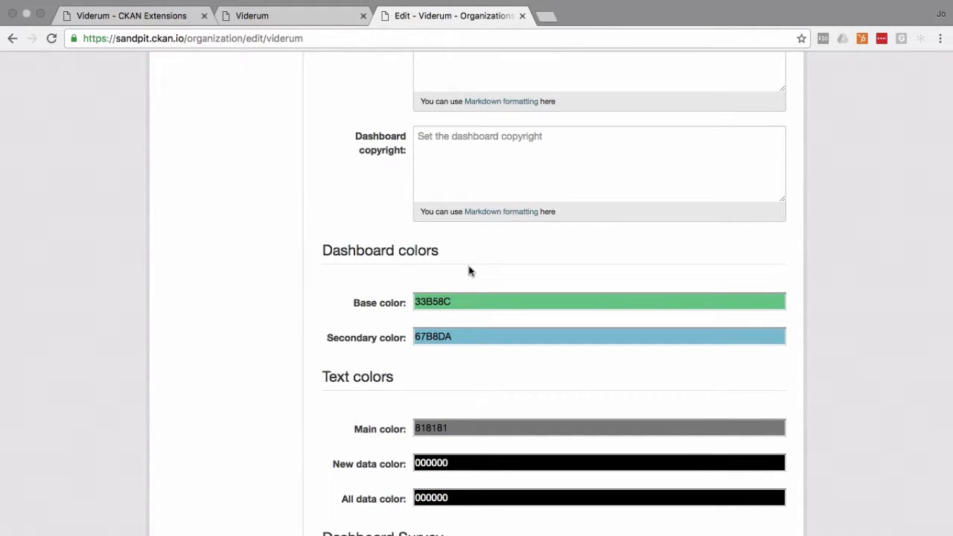
pyautogui.scroll(-3, 469, 271)
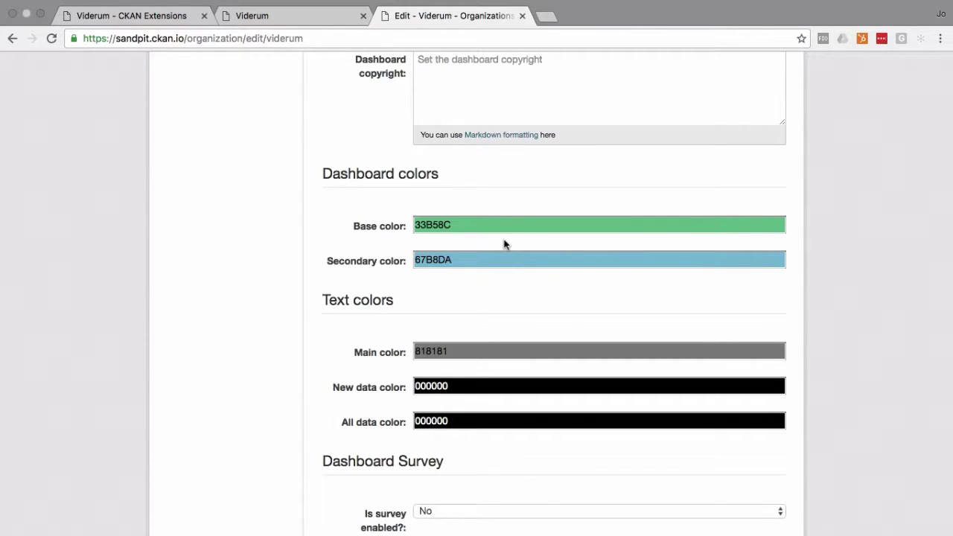
pyautogui.click(447, 224)
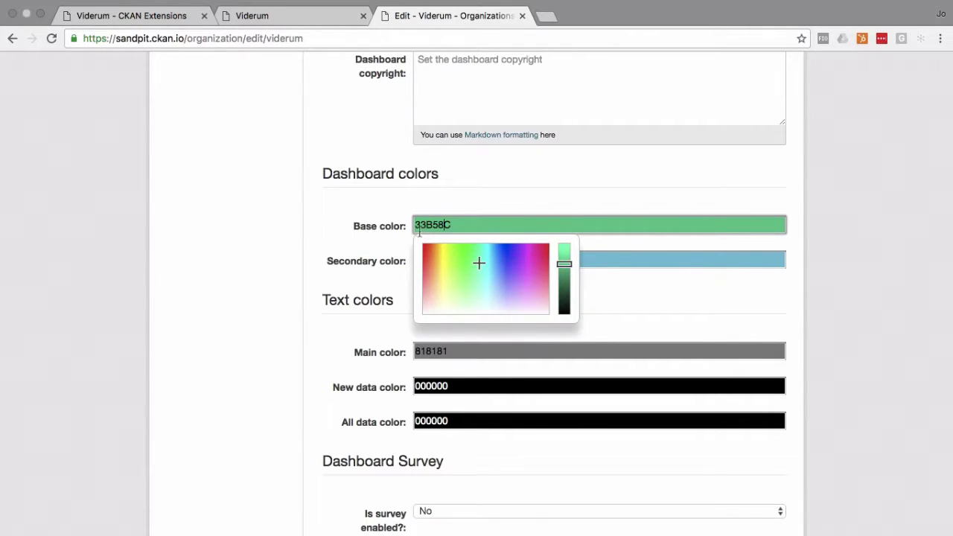
pyautogui.moveTo(459, 277)
pyautogui.mouseDown()
pyautogui.moveTo(453, 283)
pyautogui.moveTo(452, 266)
pyautogui.moveTo(495, 296)
pyautogui.moveTo(489, 266)
pyautogui.moveTo(481, 275)
pyautogui.mouseUp()
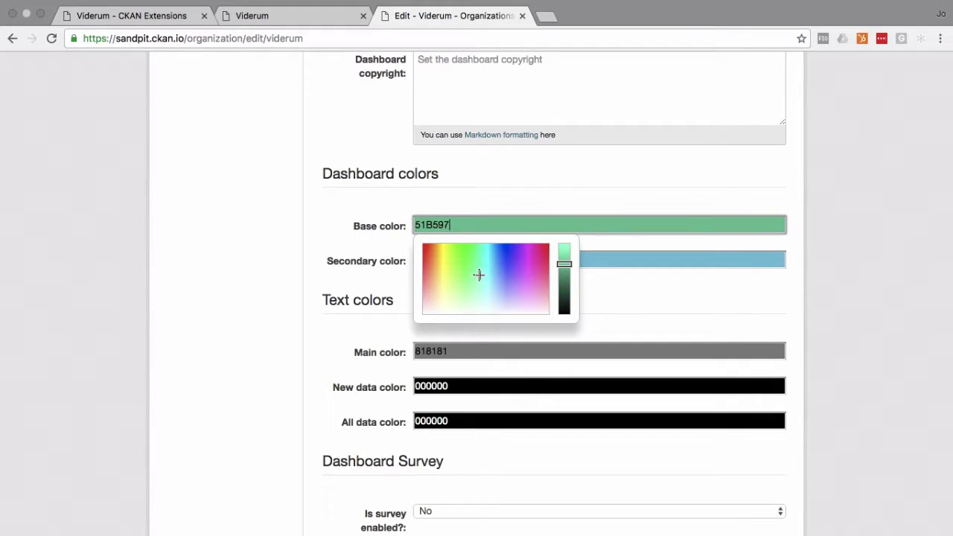
pyautogui.click(618, 294)
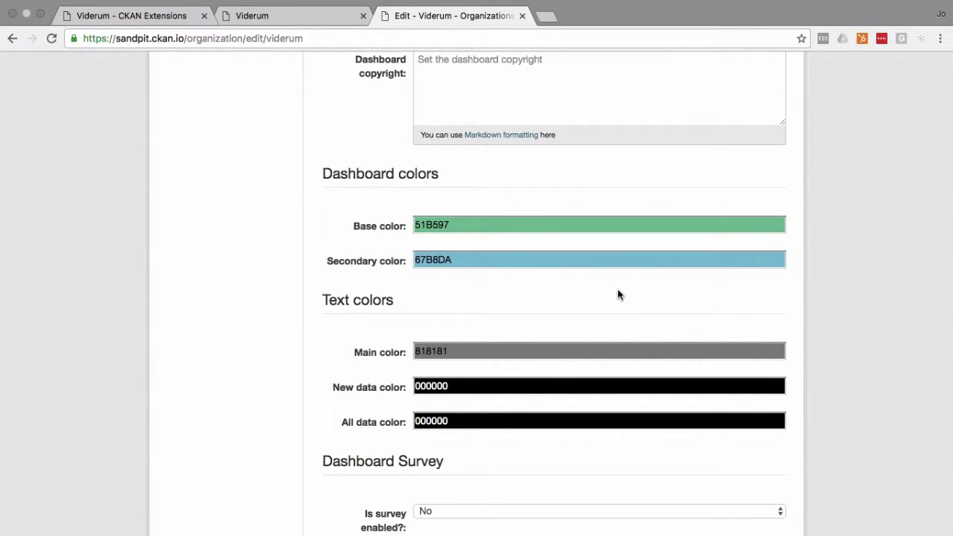
# - Try setting "Is survey enabled?" to Yes in the Dashboard Survey section and return it to No
pyautogui.scroll(-4, 618, 295)
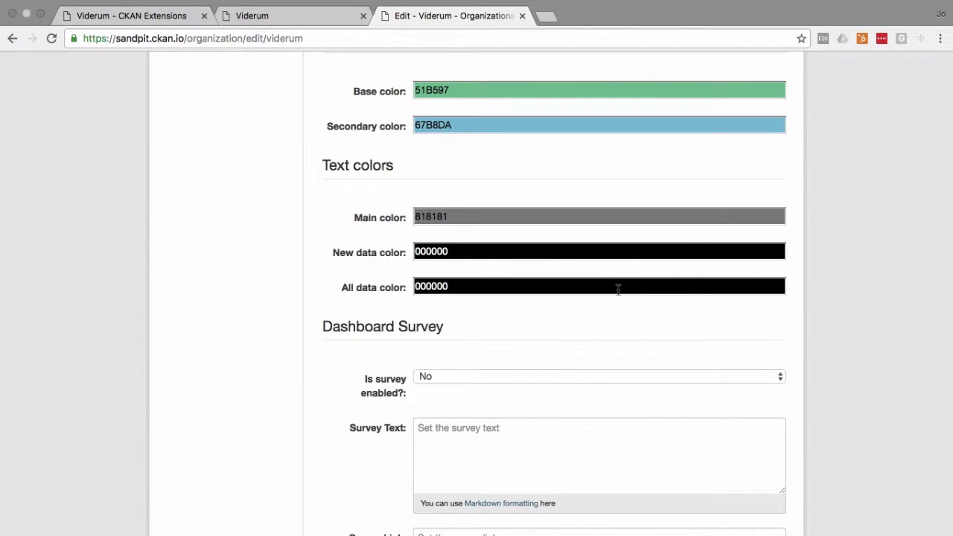
pyautogui.scroll(12, 633, 154)
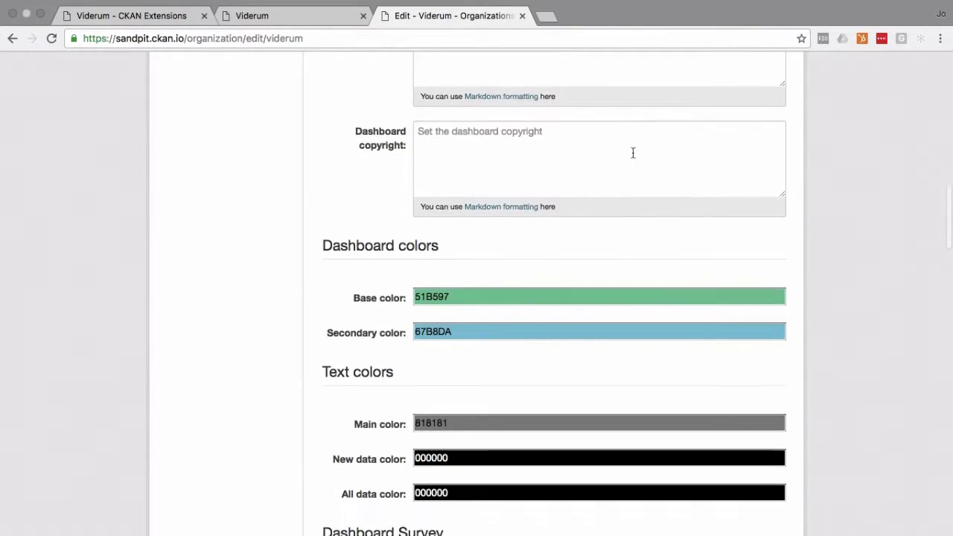
pyautogui.scroll(-13, 632, 154)
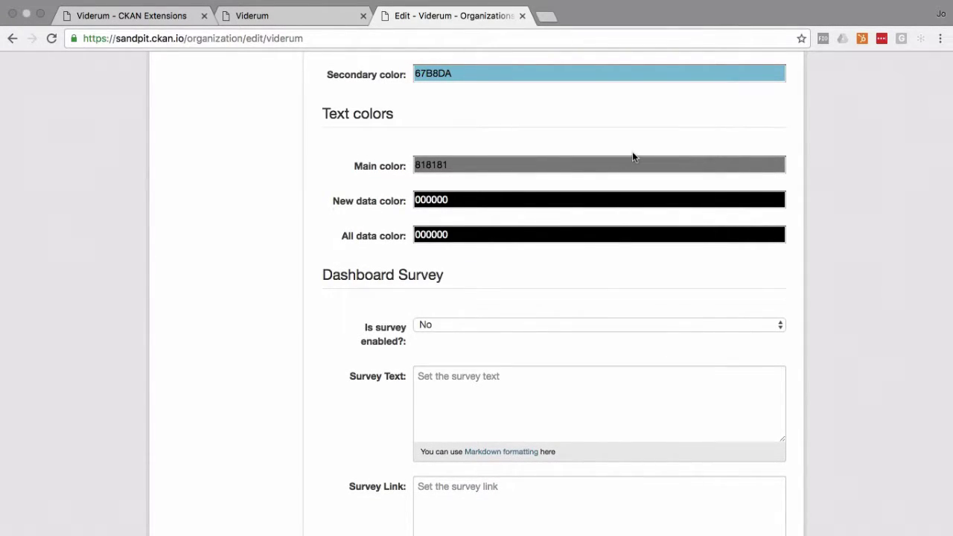
pyautogui.scroll(-3, 633, 156)
pyautogui.click(601, 216)
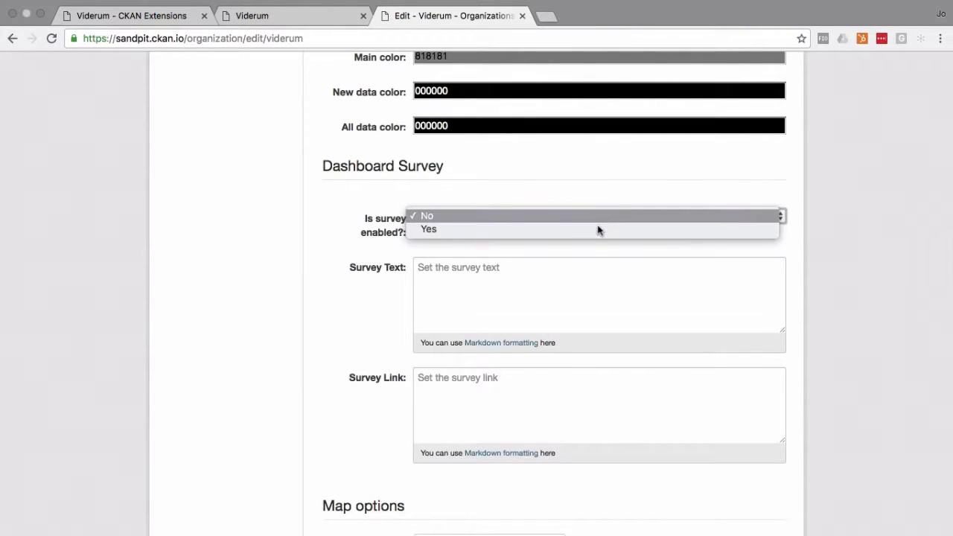
pyautogui.click(597, 229)
pyautogui.click(587, 215)
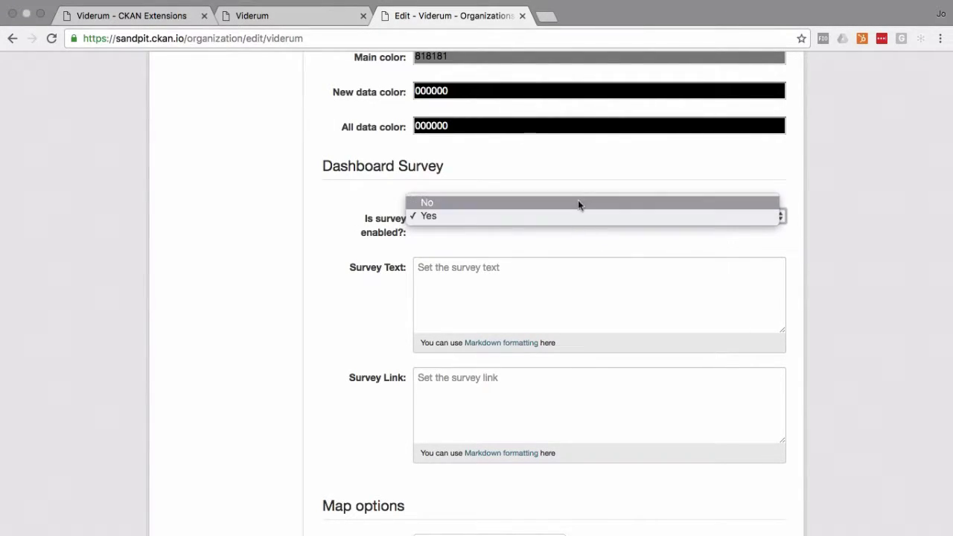
pyautogui.click(579, 201)
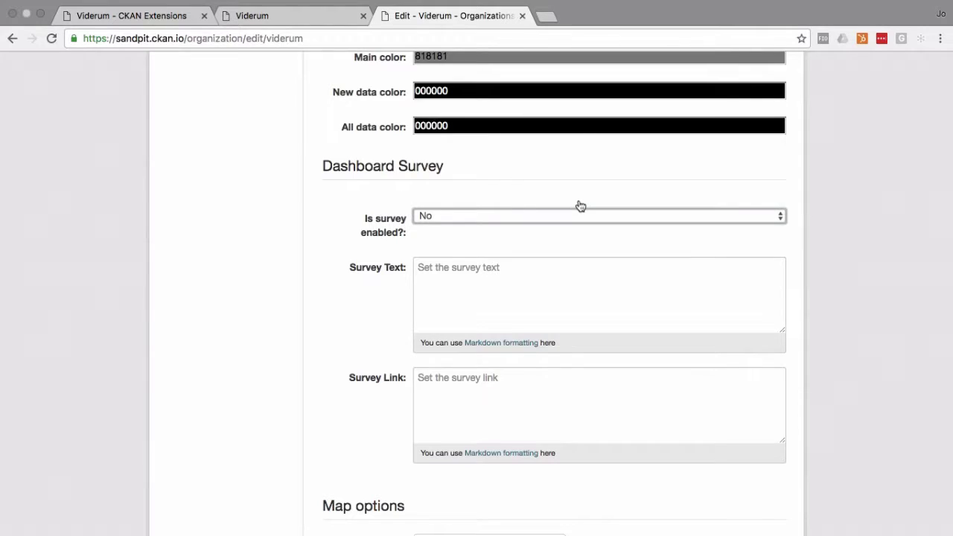
# - Examine the resource and property choices of the first map entry in the Map options section
pyautogui.scroll(-5, 579, 206)
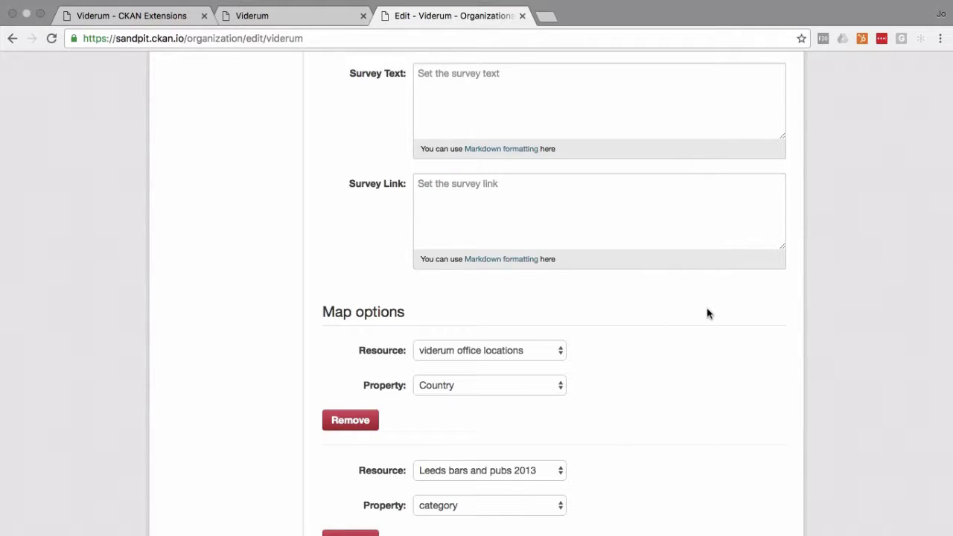
pyautogui.scroll(-5, 707, 313)
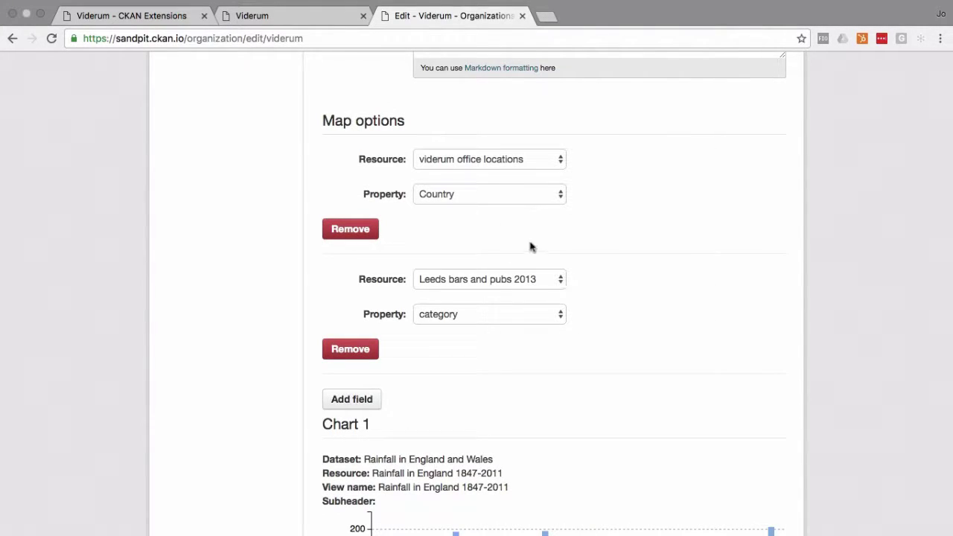
pyautogui.click(544, 163)
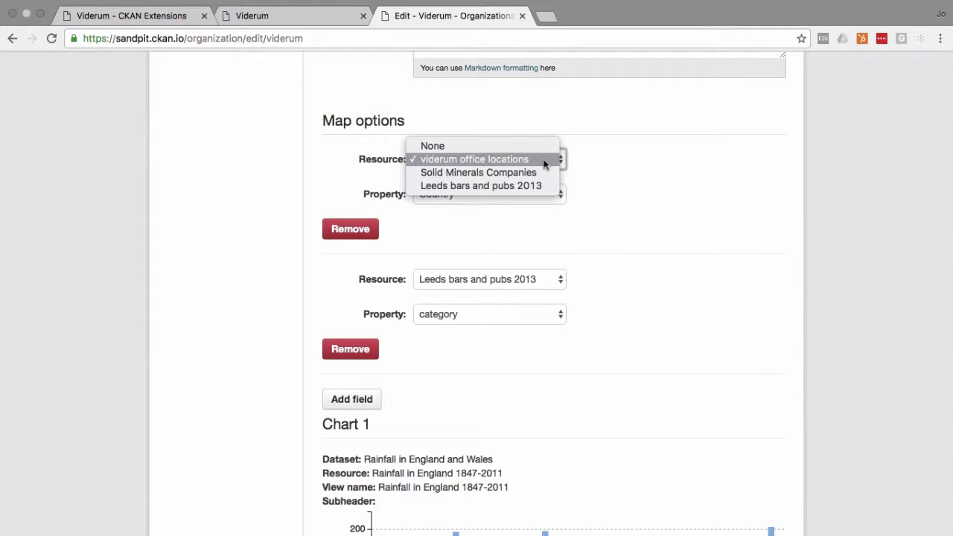
pyautogui.click(615, 170)
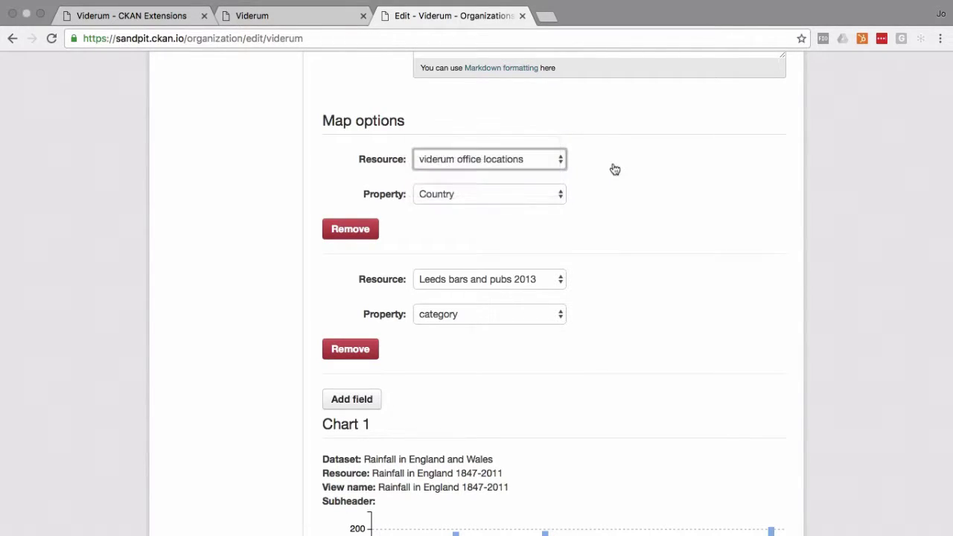
pyautogui.click(542, 195)
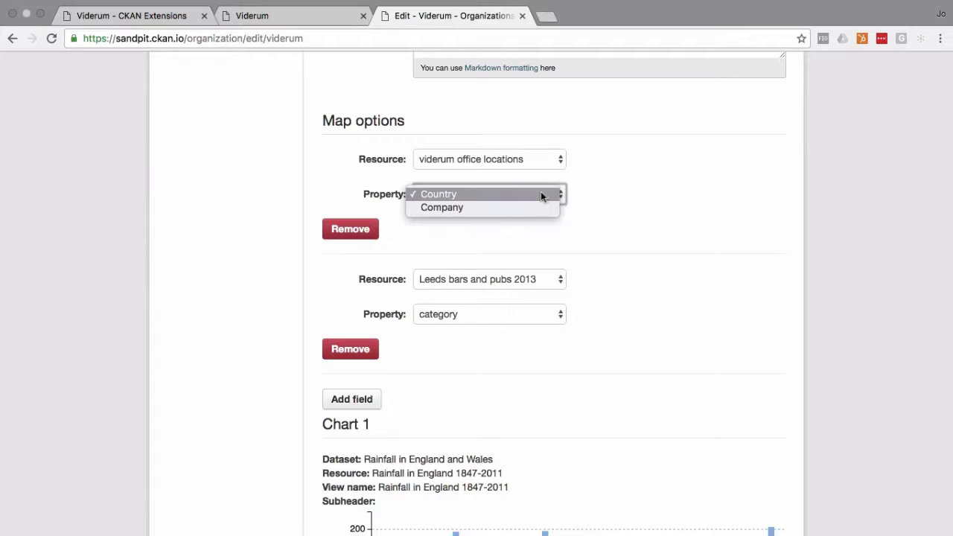
pyautogui.click(648, 187)
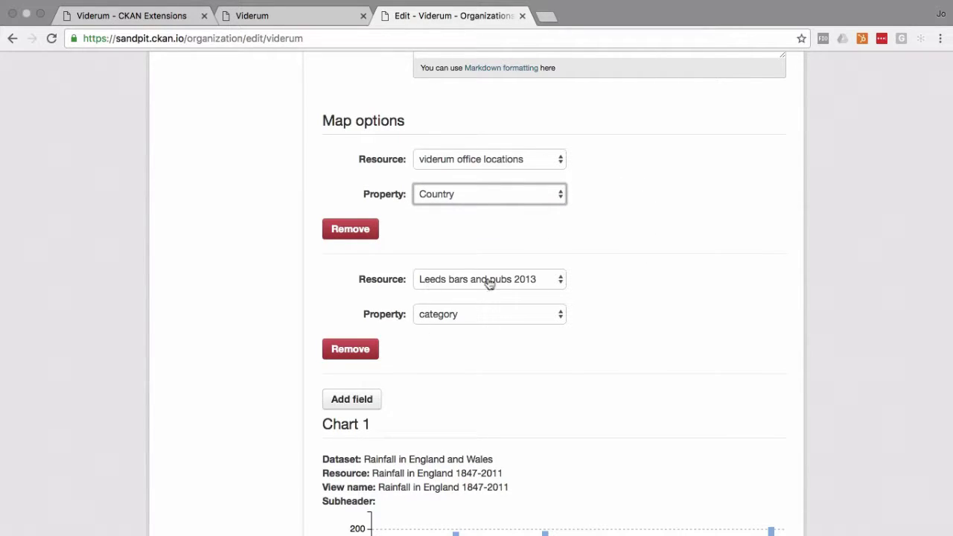
# - Set the second map entry's resource to Solid Minerals Companies and its property to Address
pyautogui.click(552, 278)
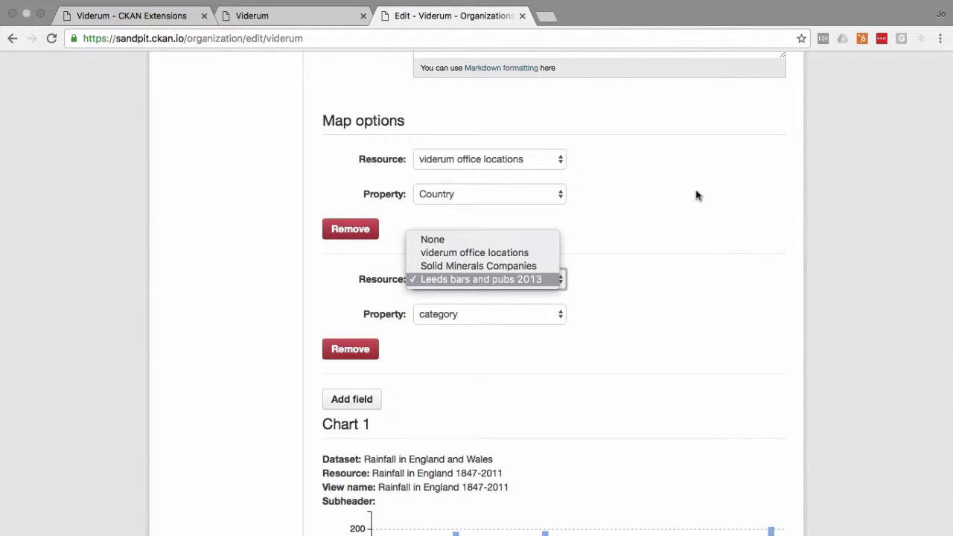
pyautogui.click(539, 270)
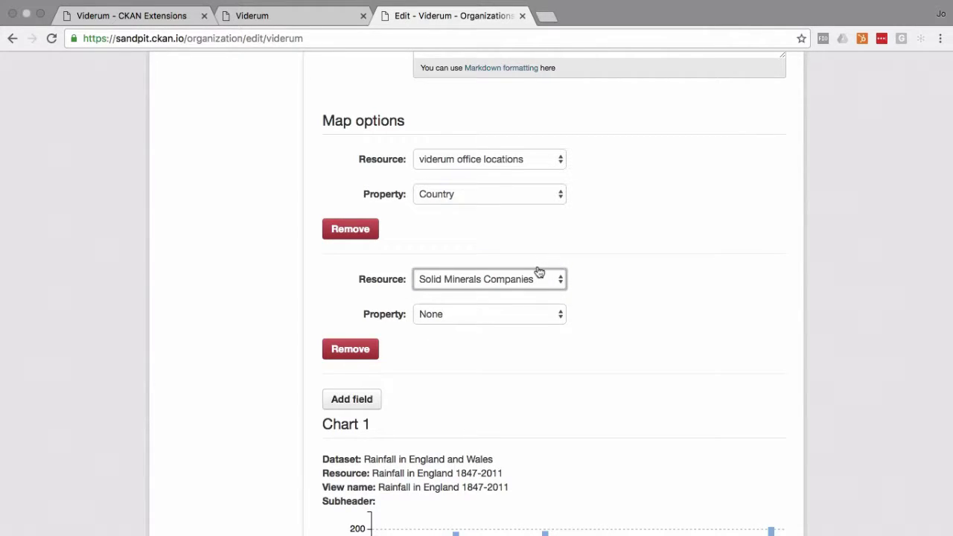
pyautogui.click(538, 317)
pyautogui.click(539, 319)
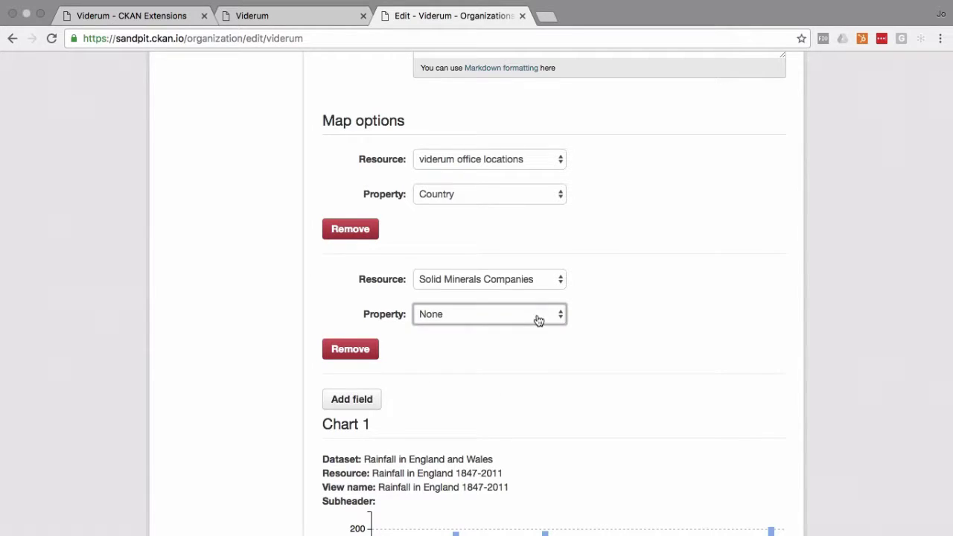
pyautogui.click(539, 321)
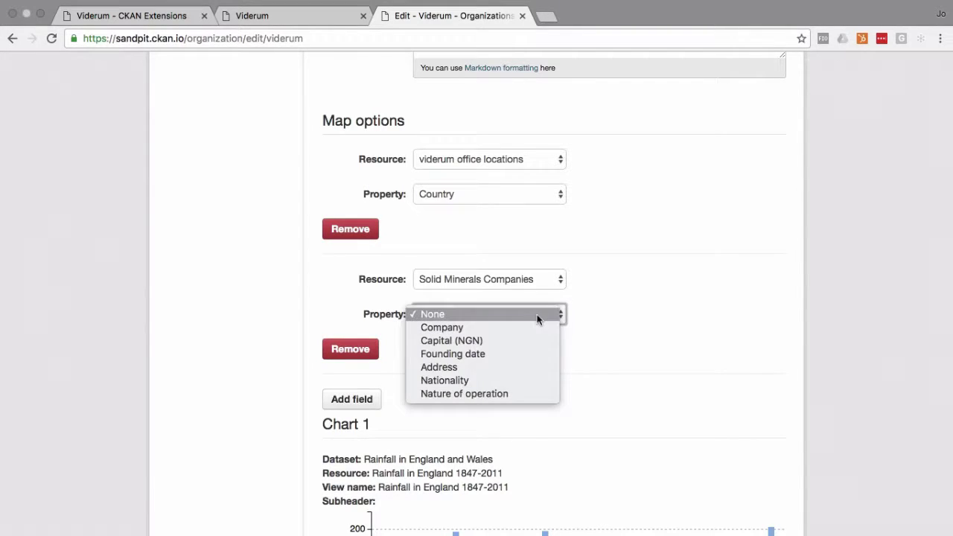
pyautogui.click(538, 371)
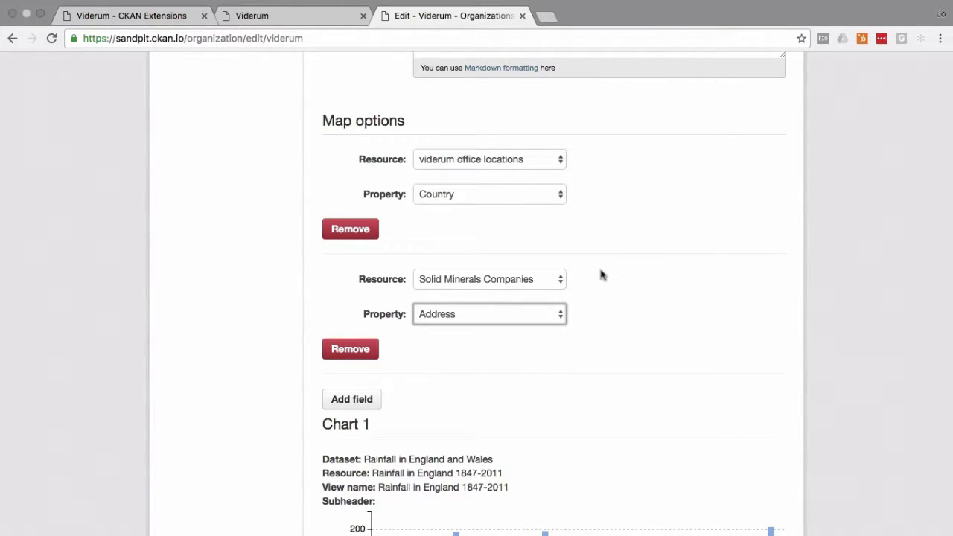
# - Examine the chart sections of the organization's edit form, from the configured Charts 1 to 3 to the empty Charts 4 to 6
pyautogui.scroll(-2, 600, 275)
pyautogui.scroll(-5, 601, 275)
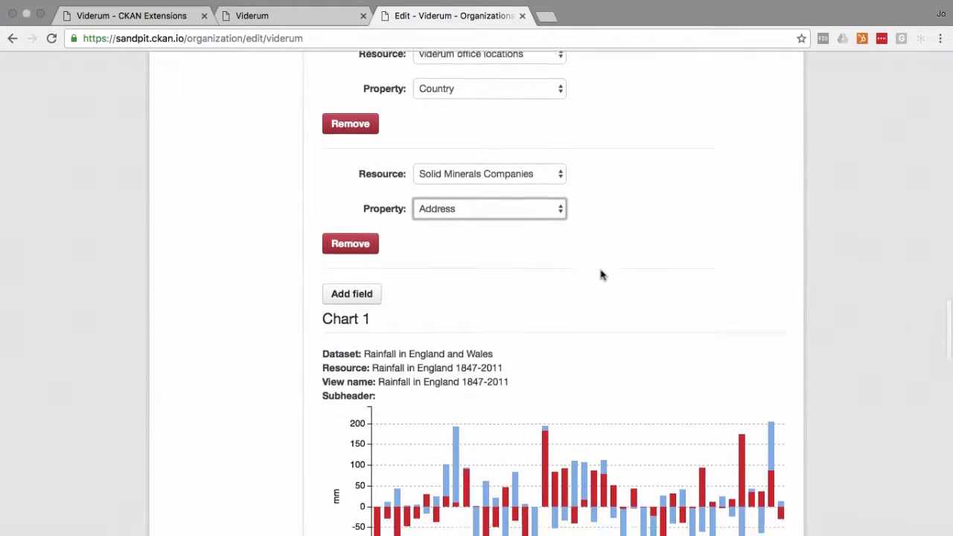
pyautogui.scroll(-2, 602, 274)
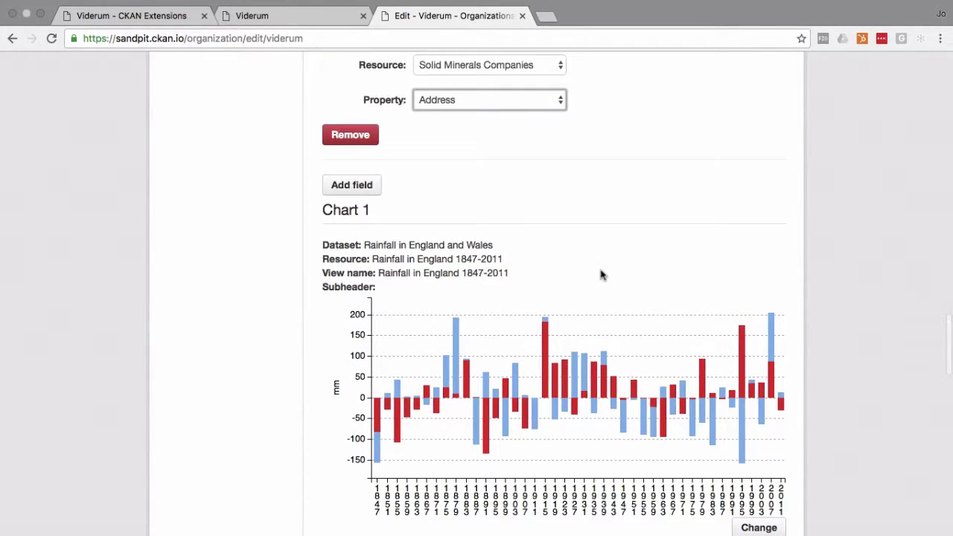
pyautogui.scroll(-20, 602, 274)
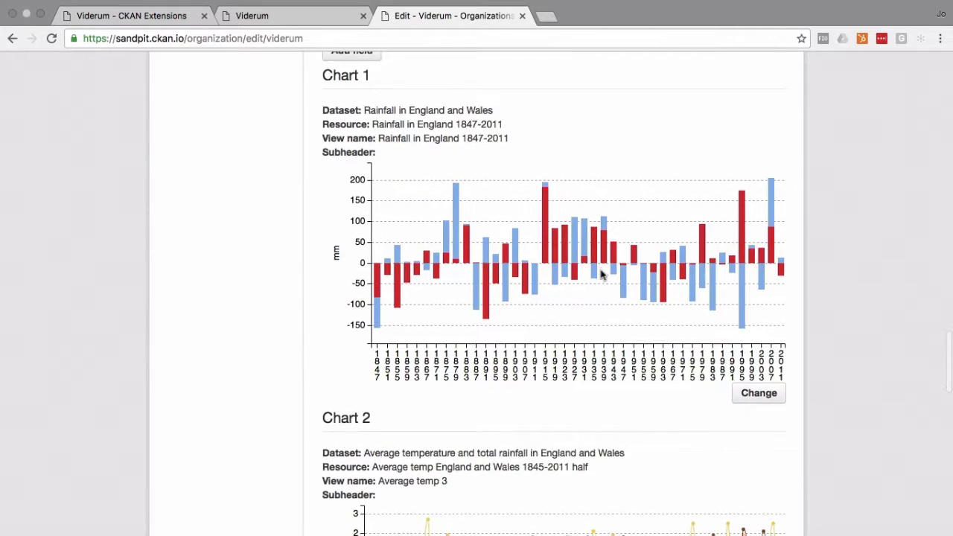
pyautogui.scroll(-16, 601, 274)
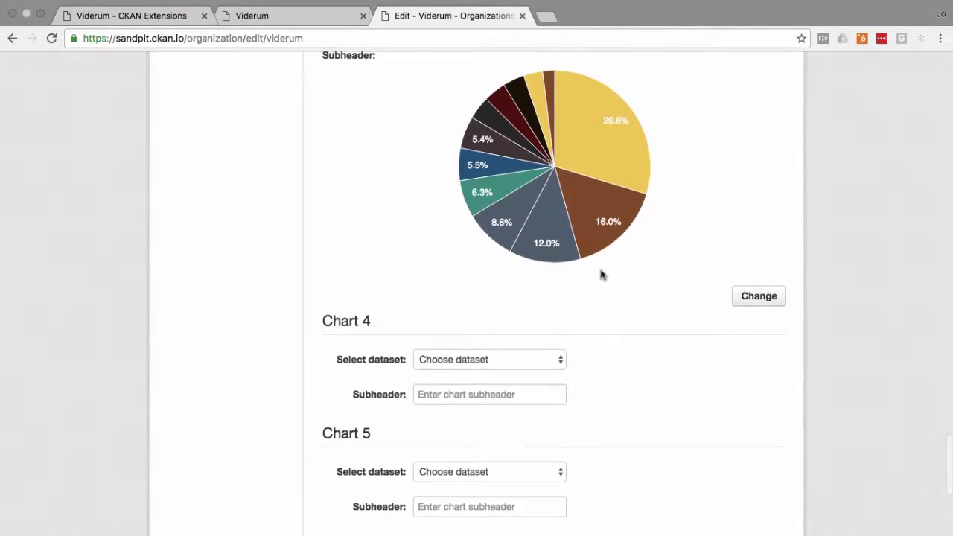
pyautogui.scroll(-10, 601, 274)
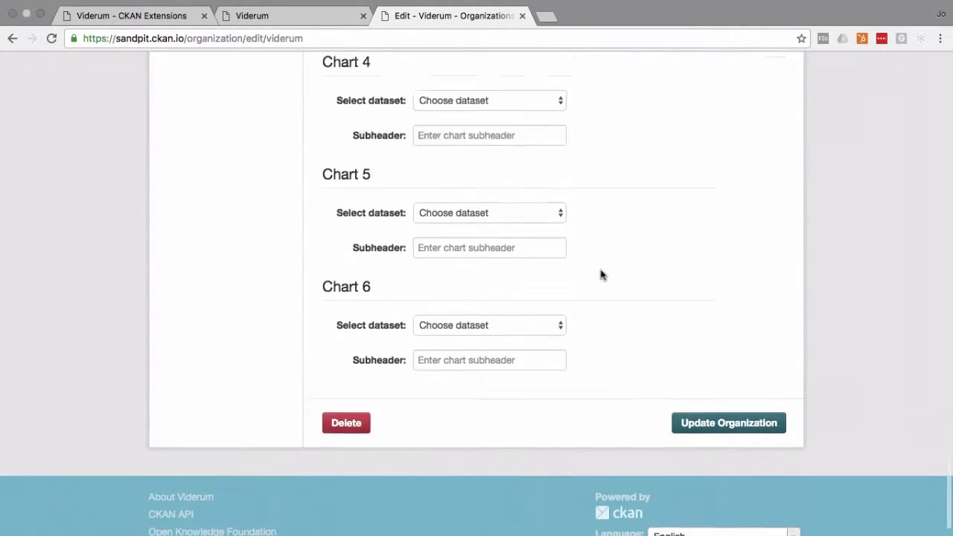
pyautogui.scroll(20, 558, 240)
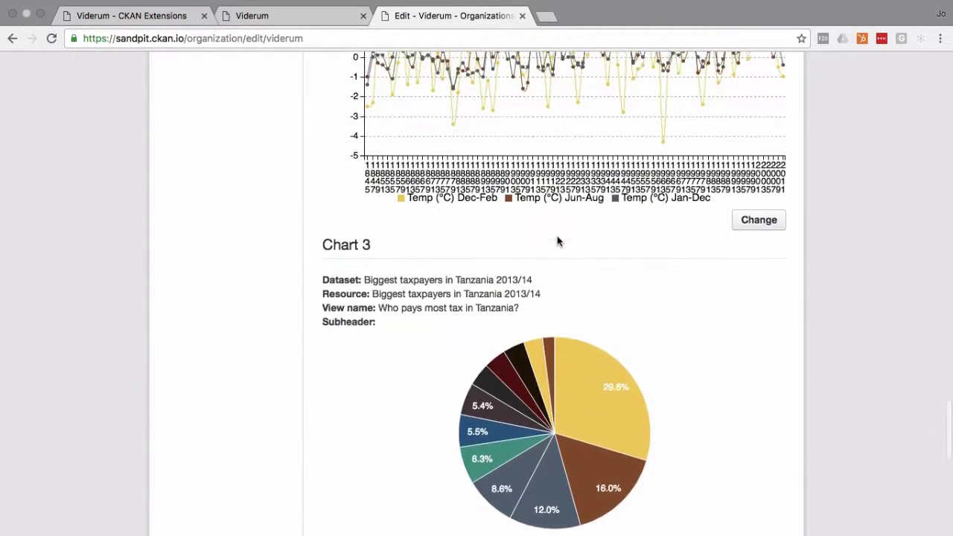
pyautogui.scroll(9, 558, 240)
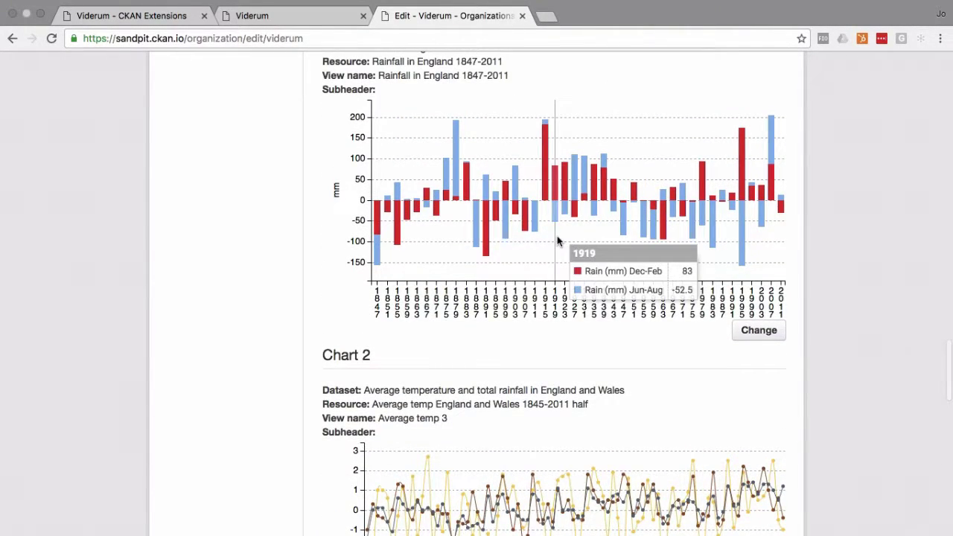
pyautogui.scroll(2, 558, 240)
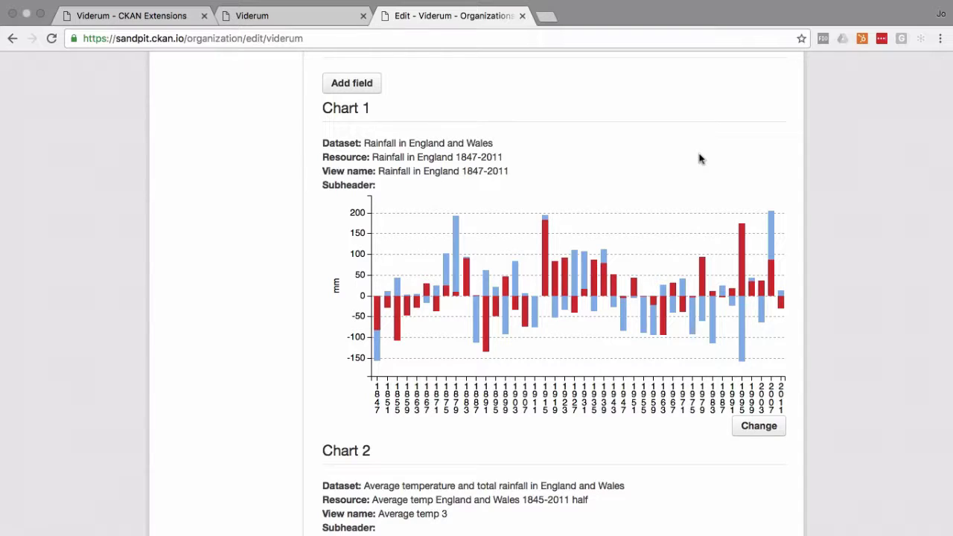
# - Configure Chart 4 with dataset Average temperature and total rainfall in England and Wales, resource Average temp and rainfall England and Wales 1845-2012 and view Average temp
pyautogui.scroll(-10, 700, 158)
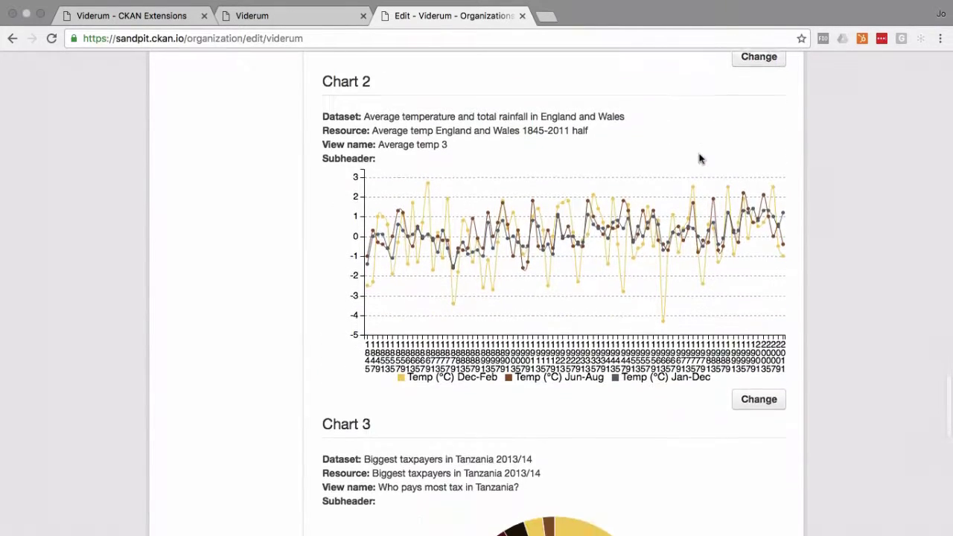
pyautogui.scroll(-7, 699, 158)
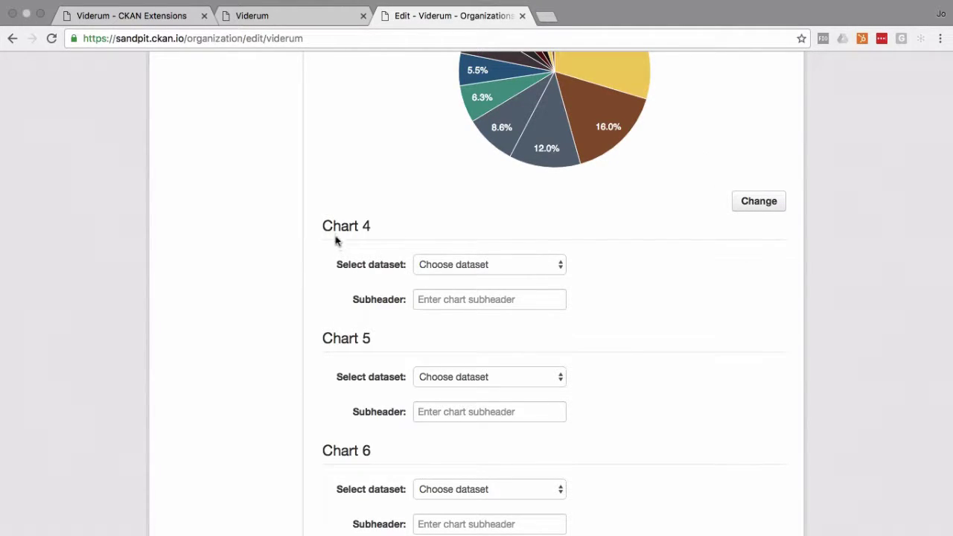
pyautogui.click(456, 266)
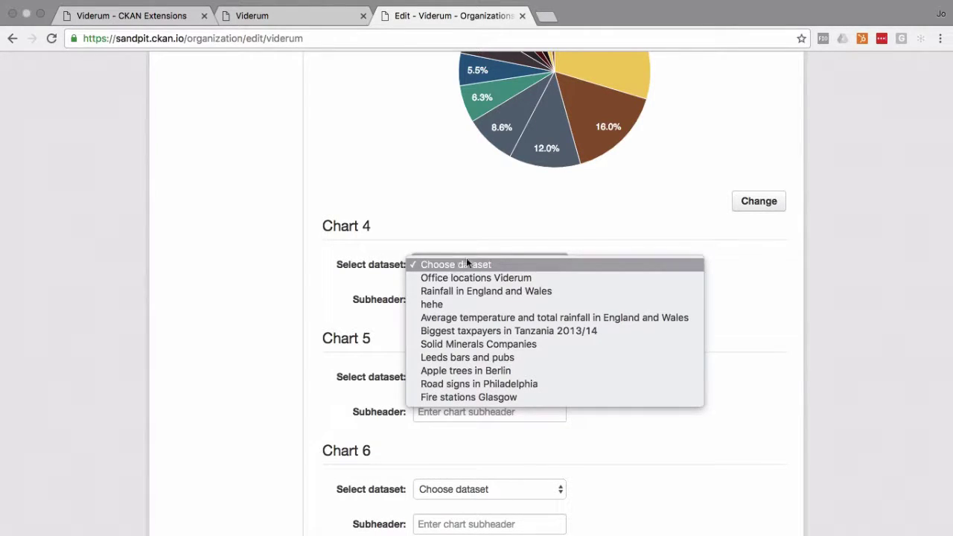
pyautogui.click(659, 323)
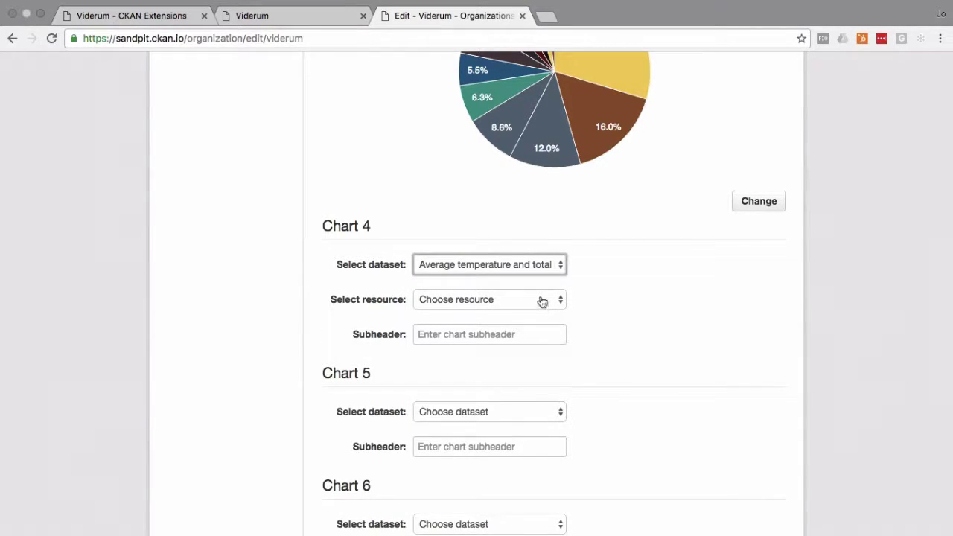
pyautogui.click(542, 300)
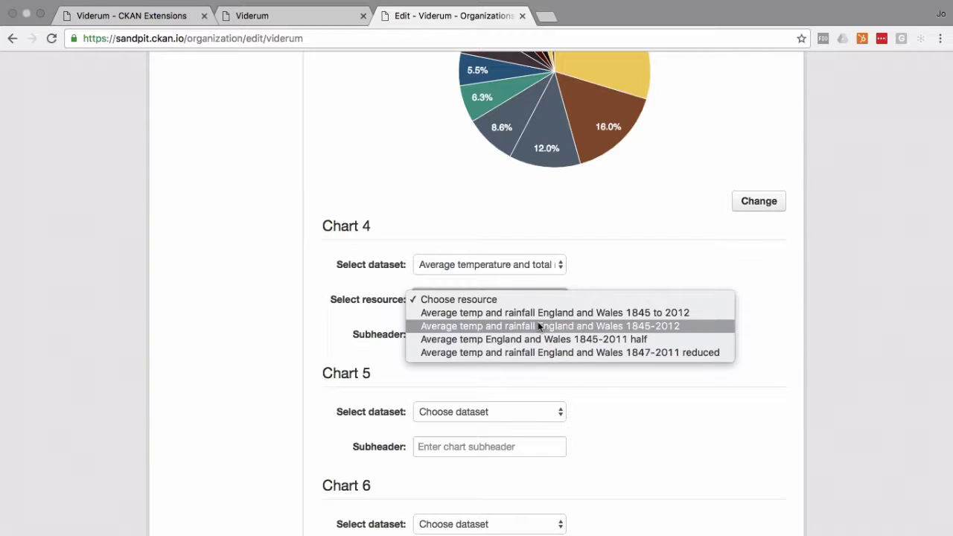
pyautogui.click(541, 326)
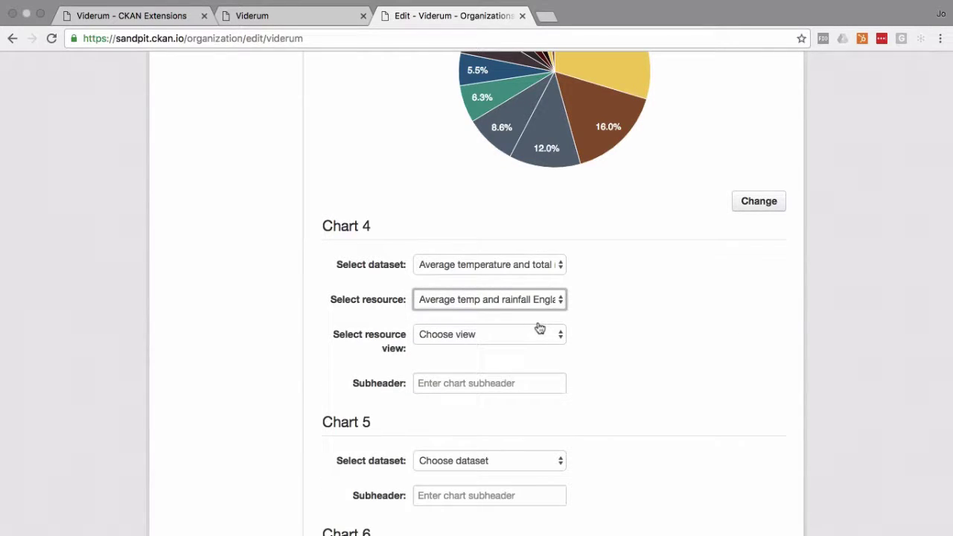
pyautogui.click(530, 335)
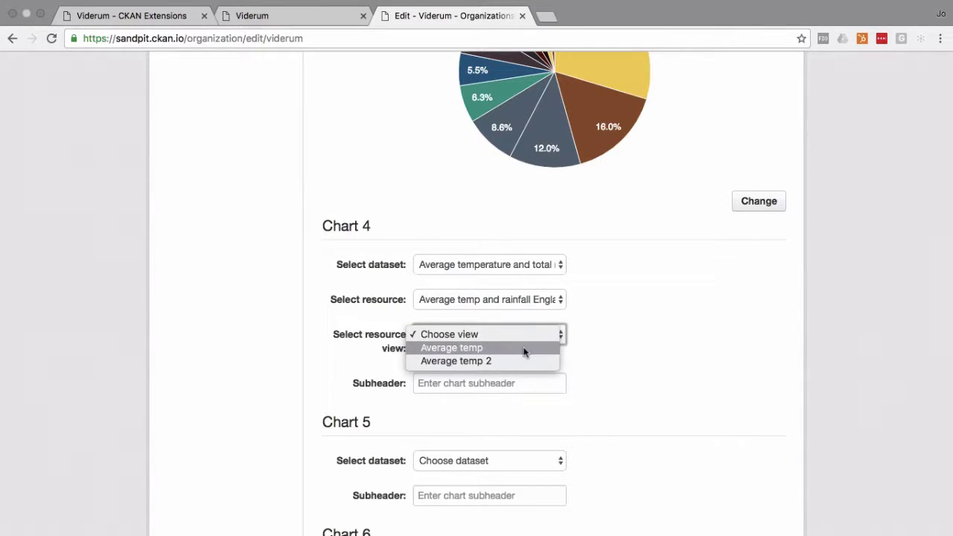
pyautogui.click(523, 352)
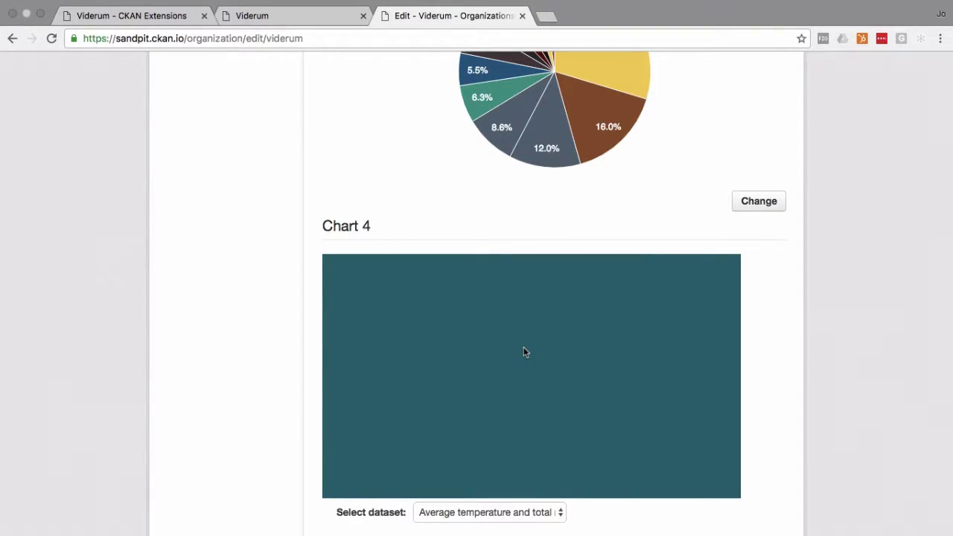
pyautogui.scroll(-2, 524, 351)
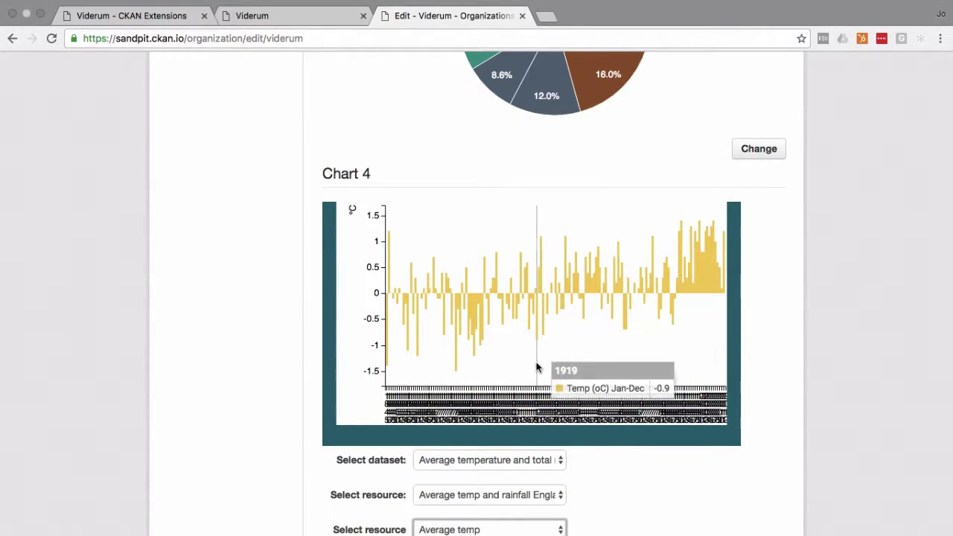
# - Review the chart sections and save the organization's updated dashboard settings
pyautogui.scroll(15, 538, 365)
pyautogui.scroll(4, 538, 362)
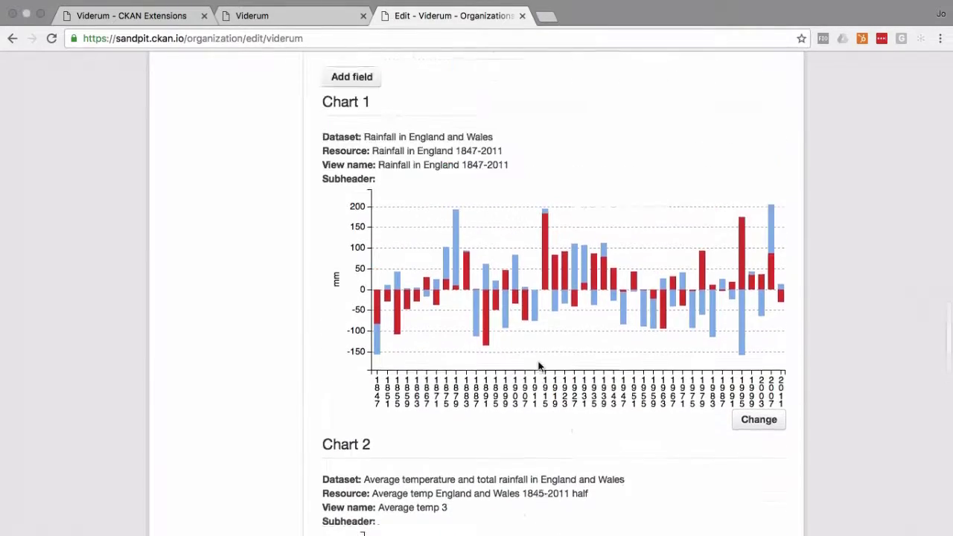
pyautogui.scroll(-18, 539, 365)
pyautogui.scroll(-10, 539, 365)
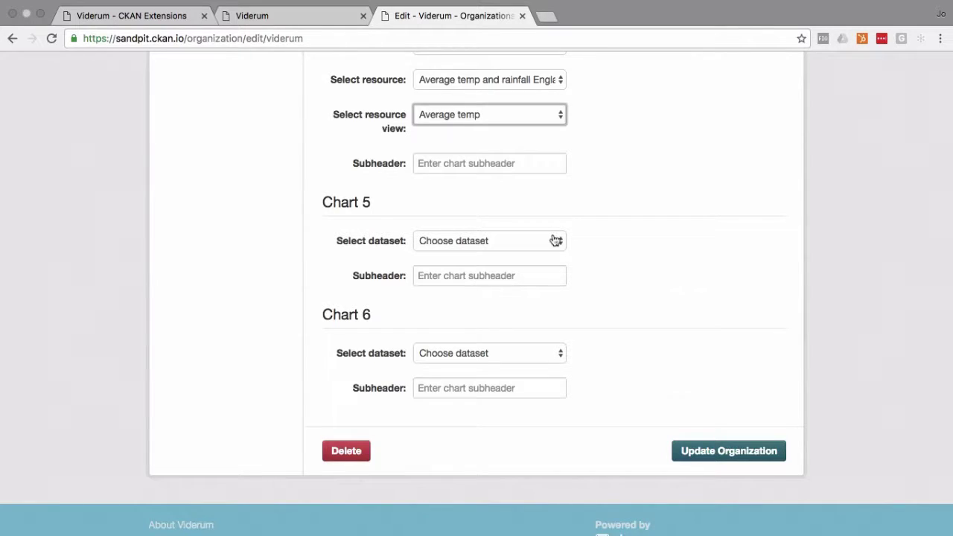
pyautogui.scroll(-2, 555, 241)
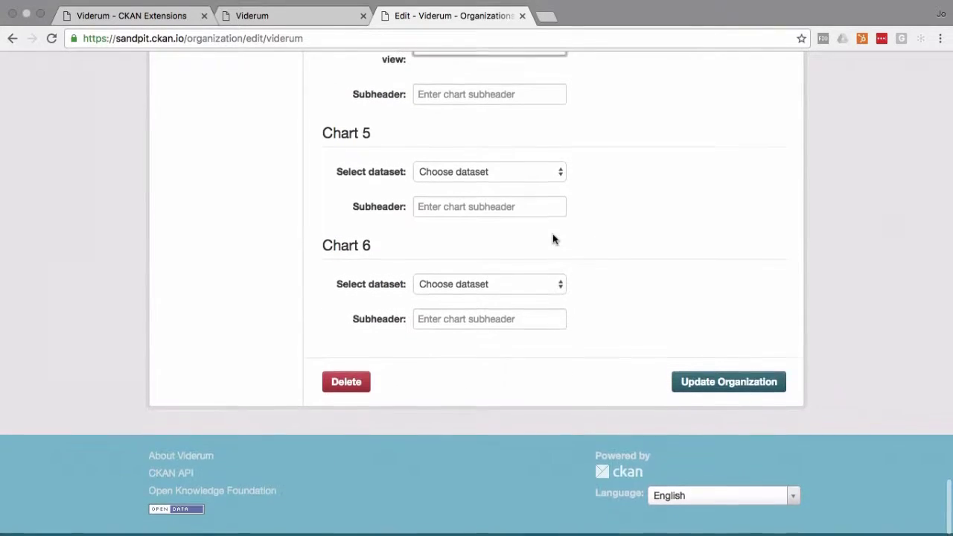
pyautogui.click(736, 387)
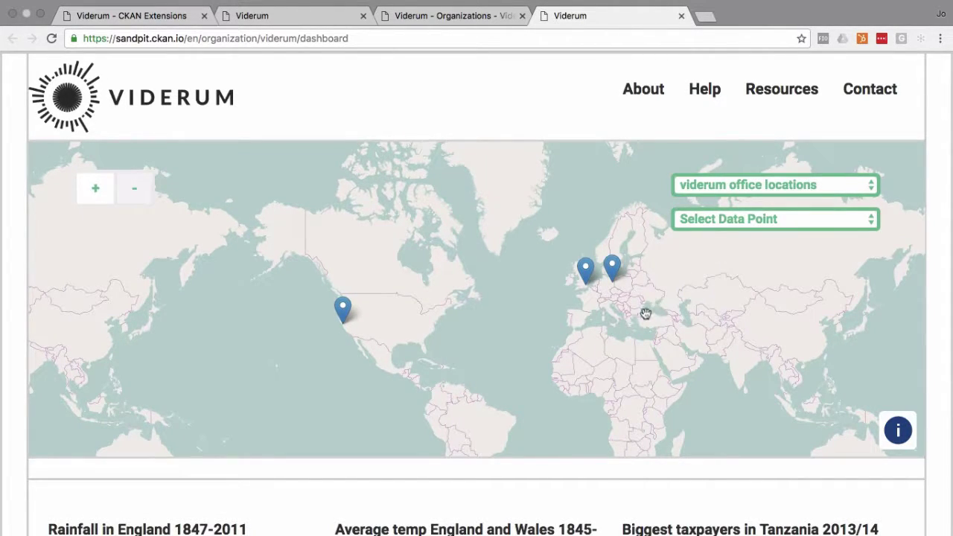
# - Examine the updated Viderum dashboard, including its map, charts and the Newly Released Data list
pyautogui.scroll(-5, 645, 315)
pyautogui.scroll(-4, 644, 314)
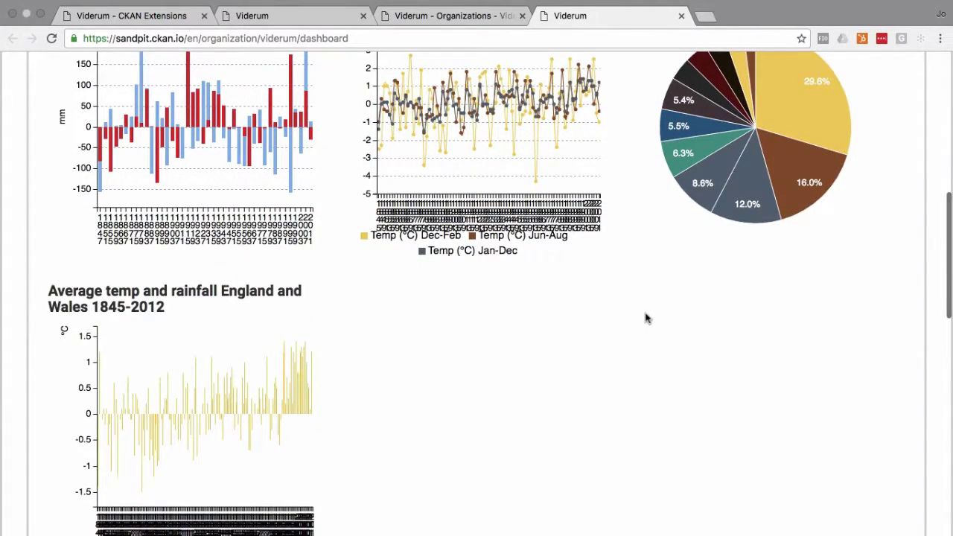
pyautogui.scroll(-4, 645, 318)
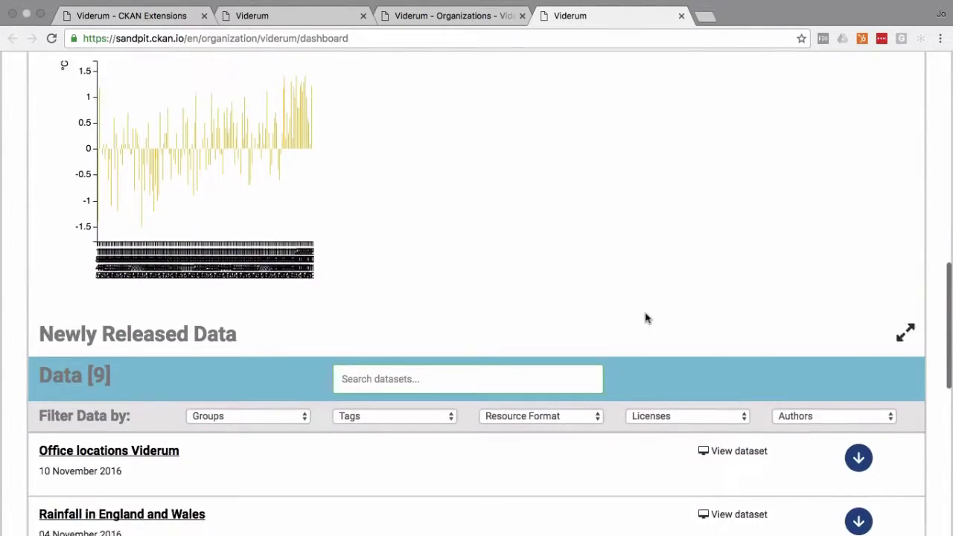
pyautogui.scroll(-8, 646, 318)
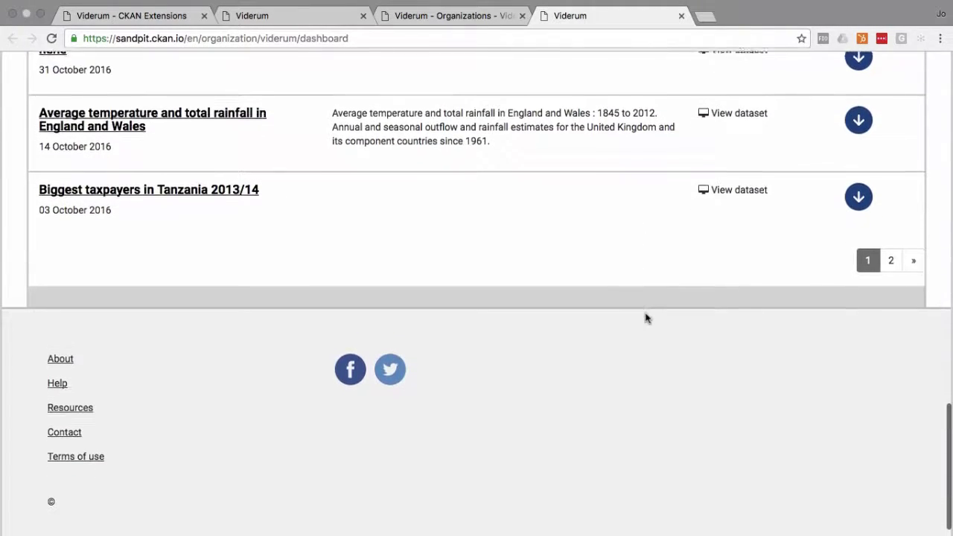
pyautogui.scroll(2, 646, 318)
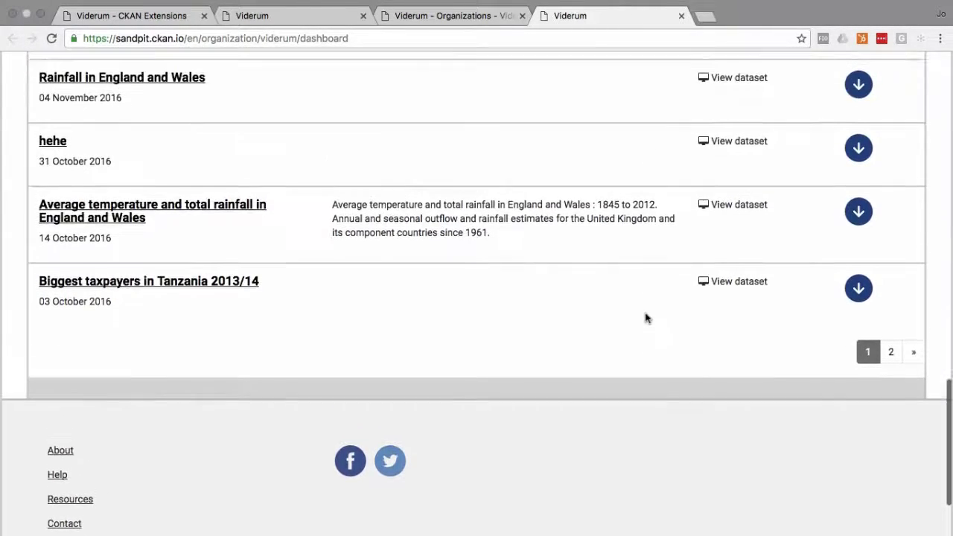
pyautogui.scroll(7, 645, 318)
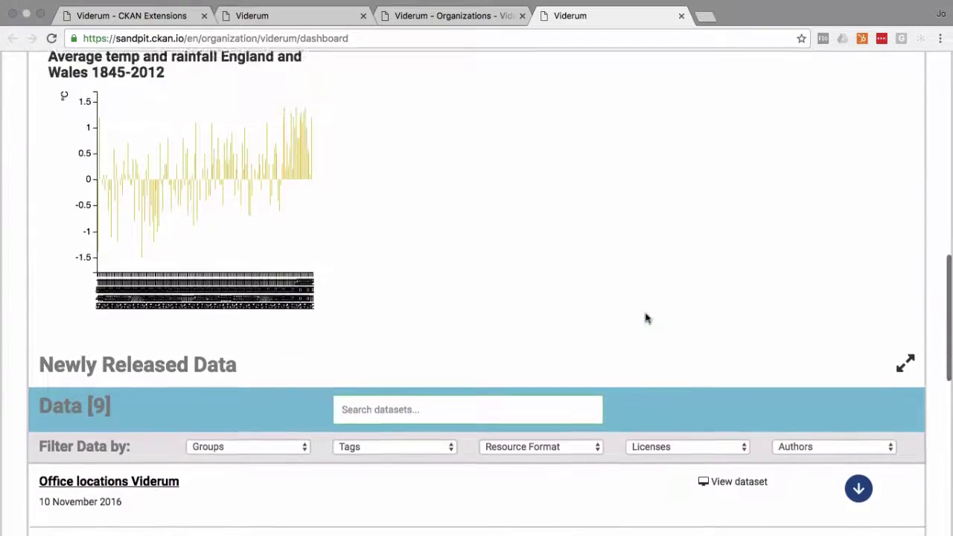
pyautogui.scroll(8, 646, 318)
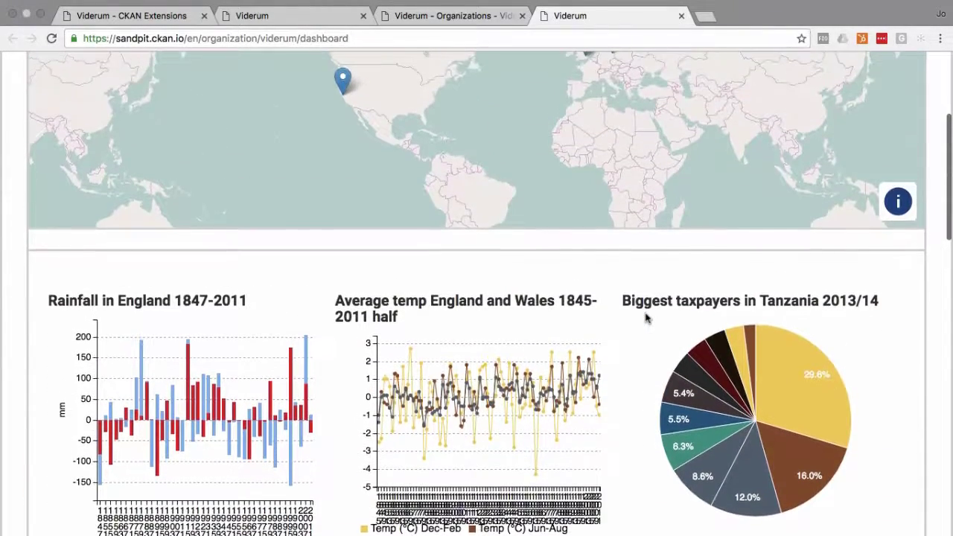
pyautogui.scroll(4, 645, 318)
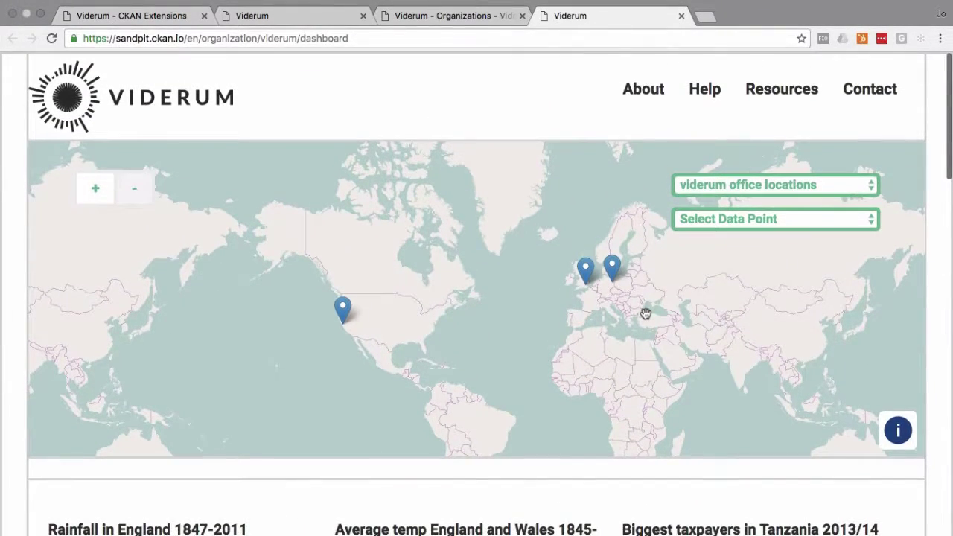